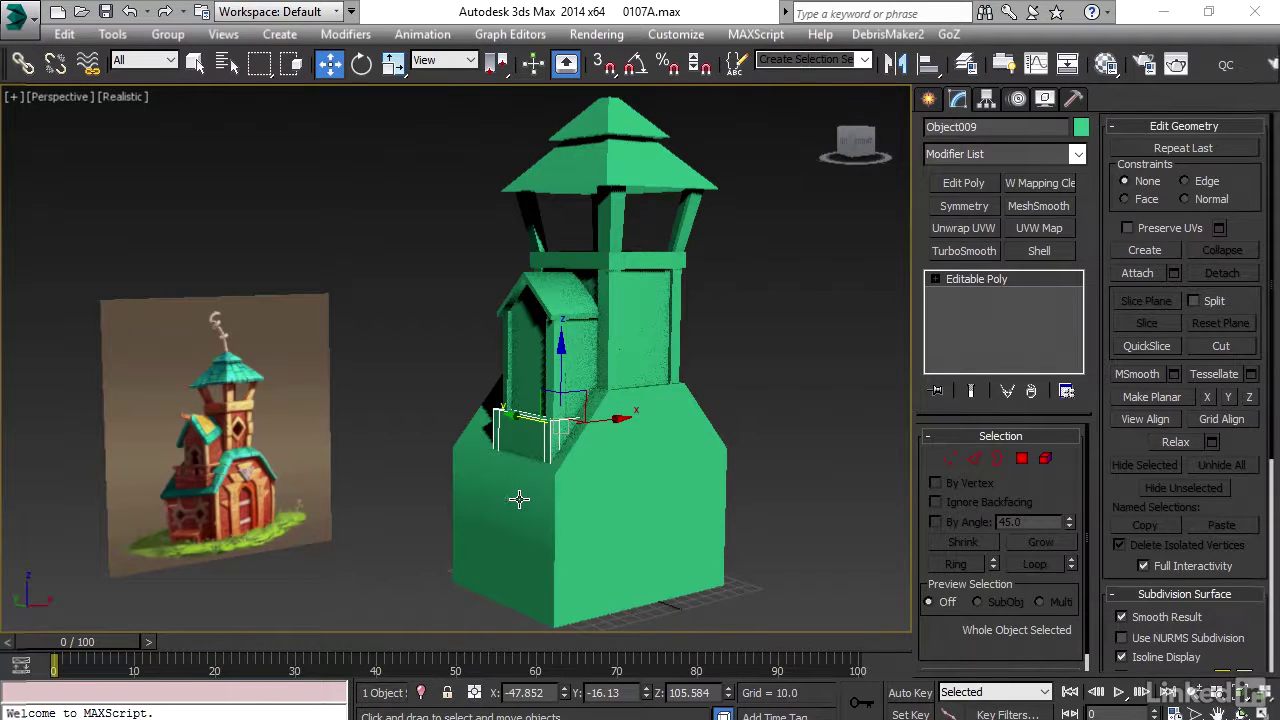
Isolate the building's large base box for editing
{"action": "left_click", "coordinate": [518, 499]}
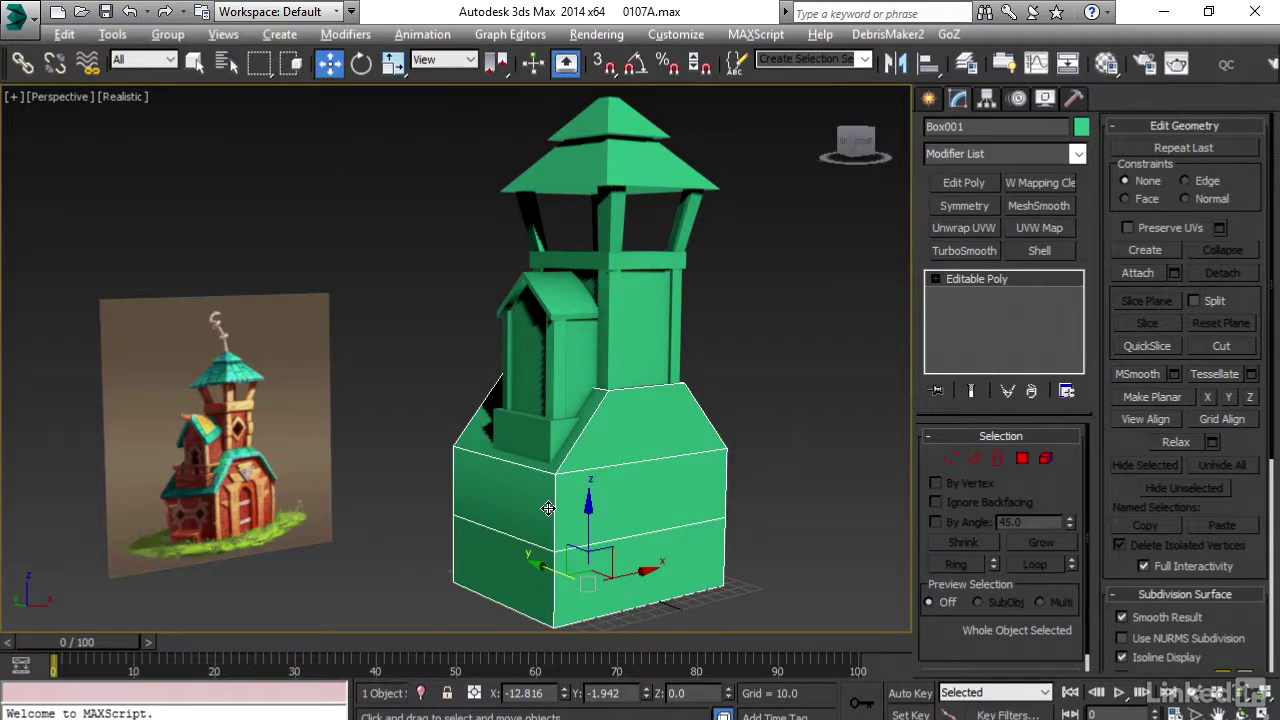
{"action": "key", "text": "alt+q"}
{"action": "middle_click_drag", "start_coordinate": [479, 387], "coordinate": [500, 480]}
Detach the base box's flat top polygon and both sloped side polygons as a cloned roof object
{"action": "left_click", "coordinate": [1020, 461]}
{"action": "left_click", "coordinate": [437, 413]}
{"action": "left_click", "coordinate": [564, 324], "text": "ctrl"}
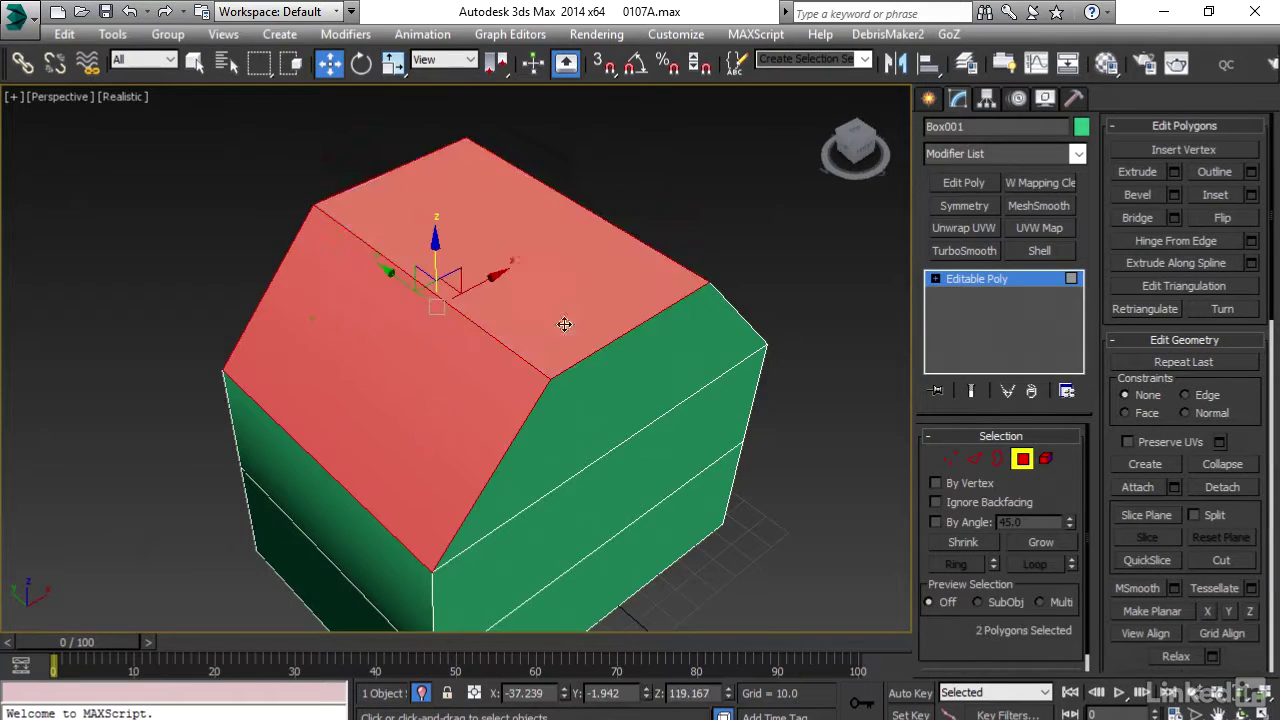
{"action": "middle_click_drag", "start_coordinate": [564, 324], "coordinate": [691, 277], "text": "alt"}
{"action": "left_click", "coordinate": [691, 277], "text": "ctrl"}
{"action": "middle_click_drag", "start_coordinate": [523, 471], "coordinate": [646, 446], "text": "alt"}
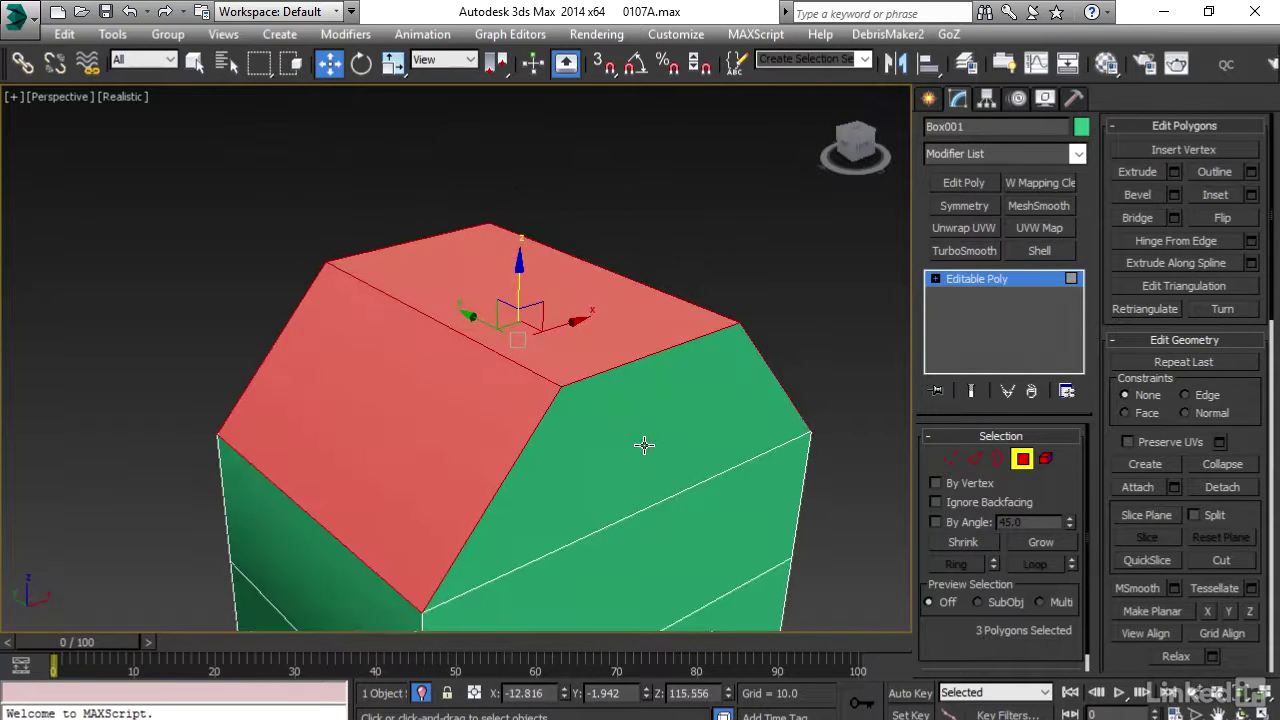
{"action": "left_click", "coordinate": [1222, 487]}
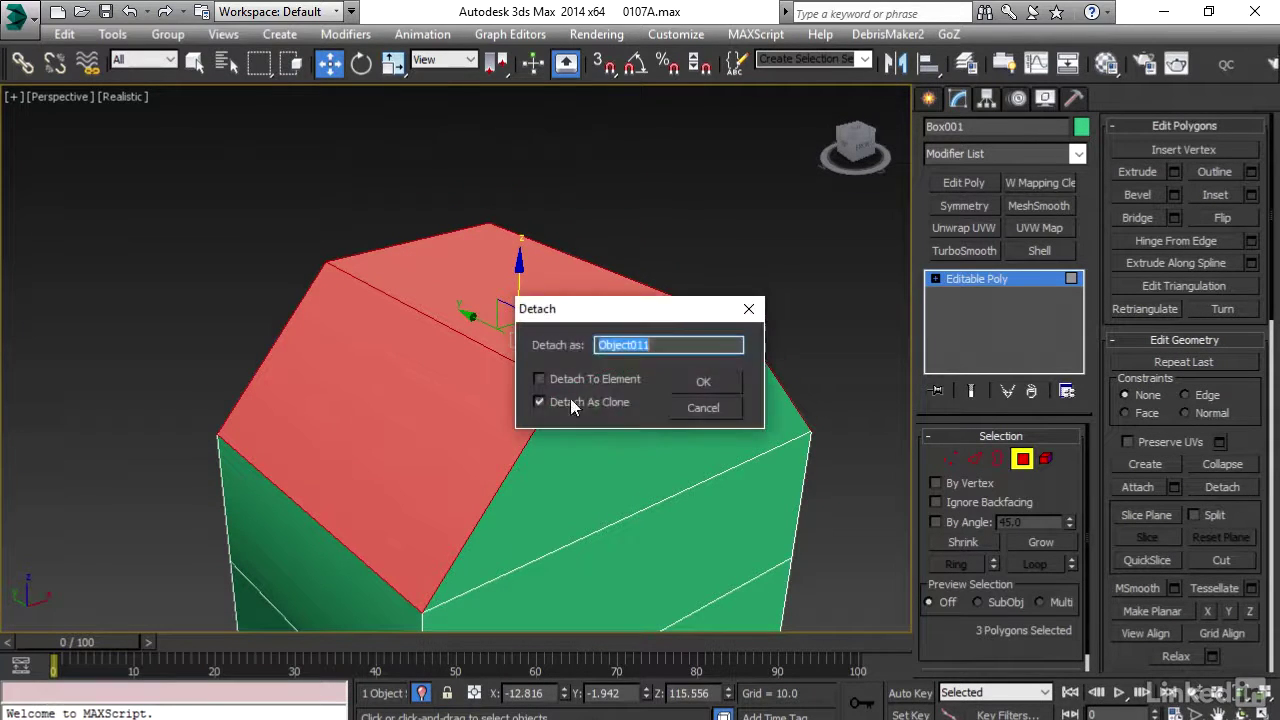
{"action": "left_click", "coordinate": [703, 382]}
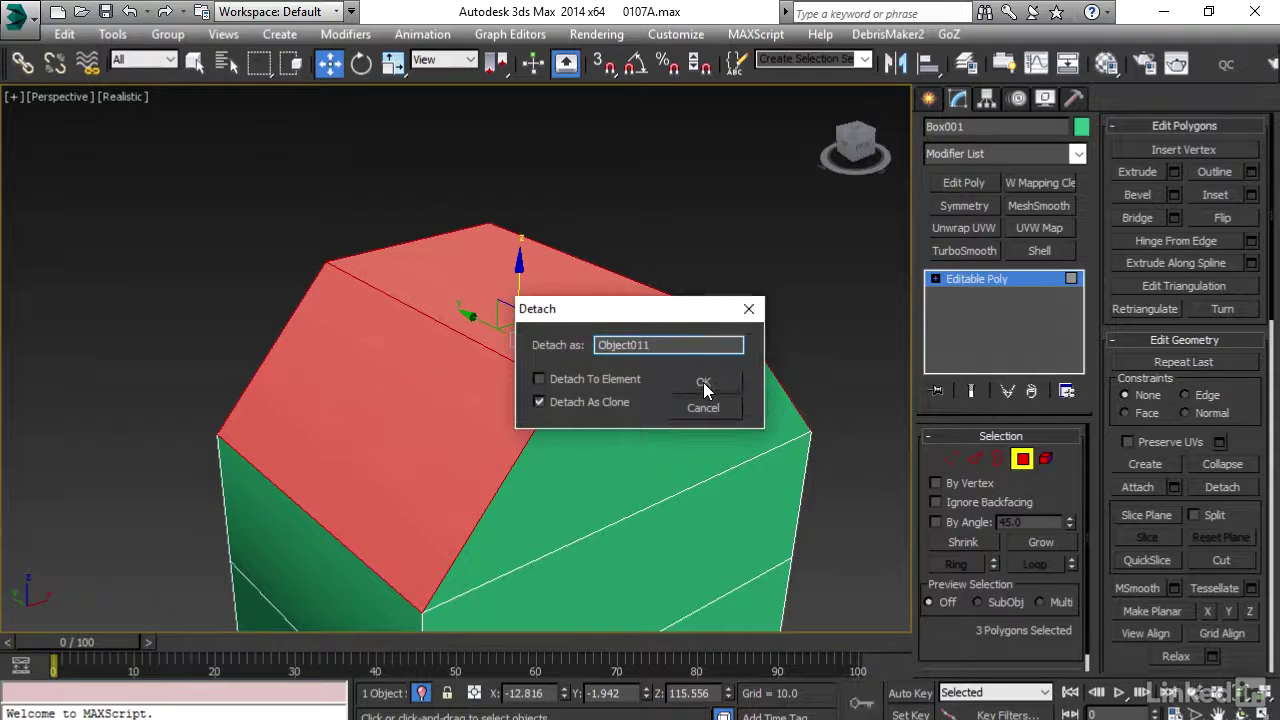
Center the base box's pivot on the object
{"action": "left_click", "coordinate": [988, 97]}
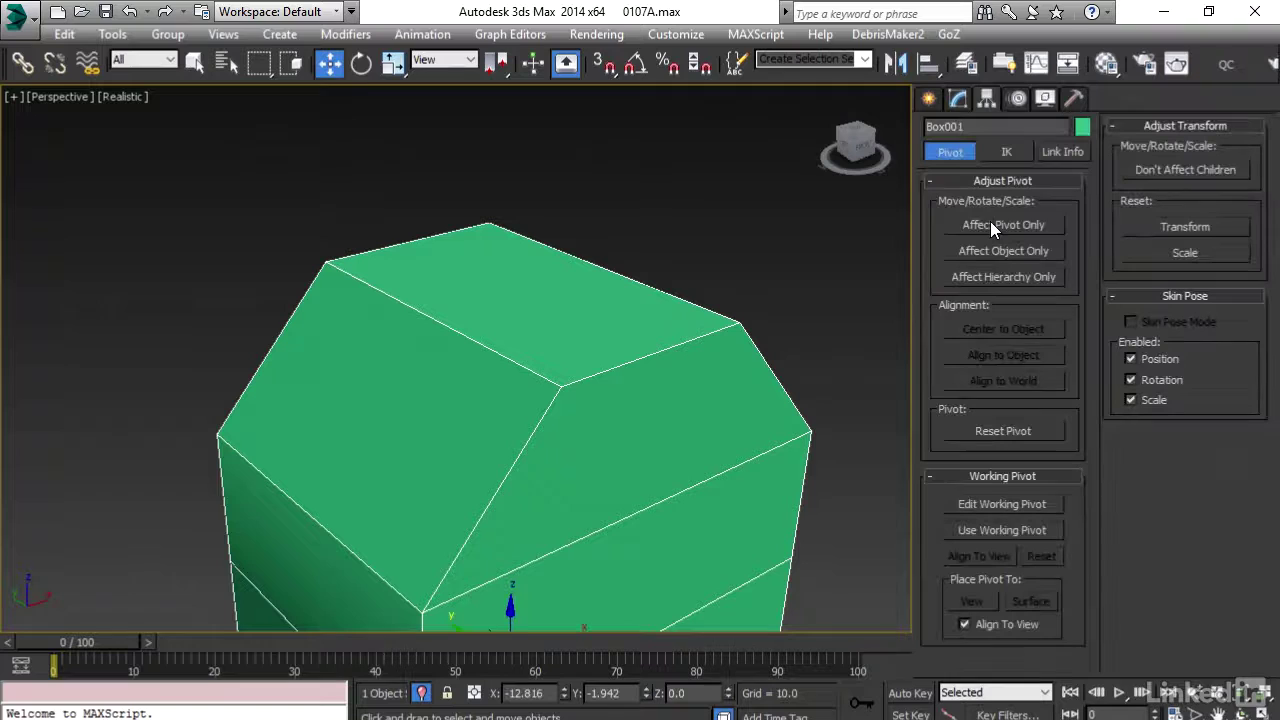
{"action": "left_click", "coordinate": [990, 221]}
{"action": "left_click", "coordinate": [956, 99]}
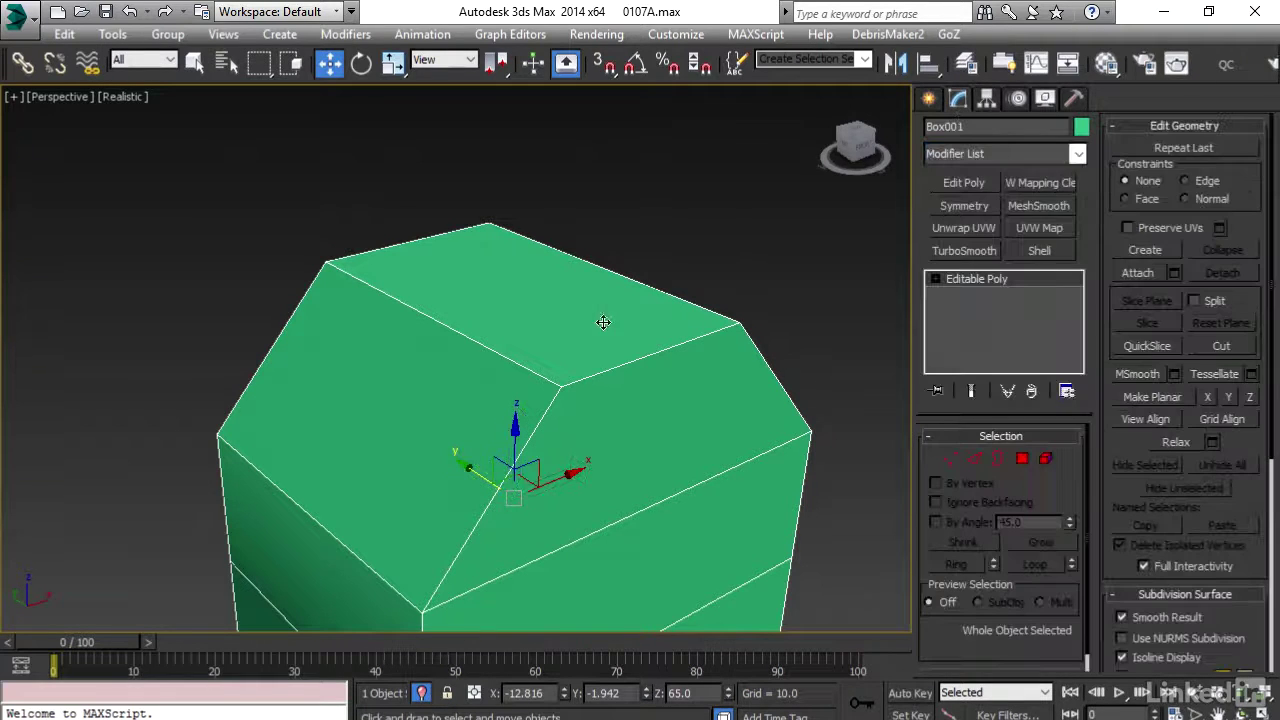
Center the detached roof's pivot on its own geometry and apply a Shell modifier to the roof
{"action": "left_click", "coordinate": [578, 343]}
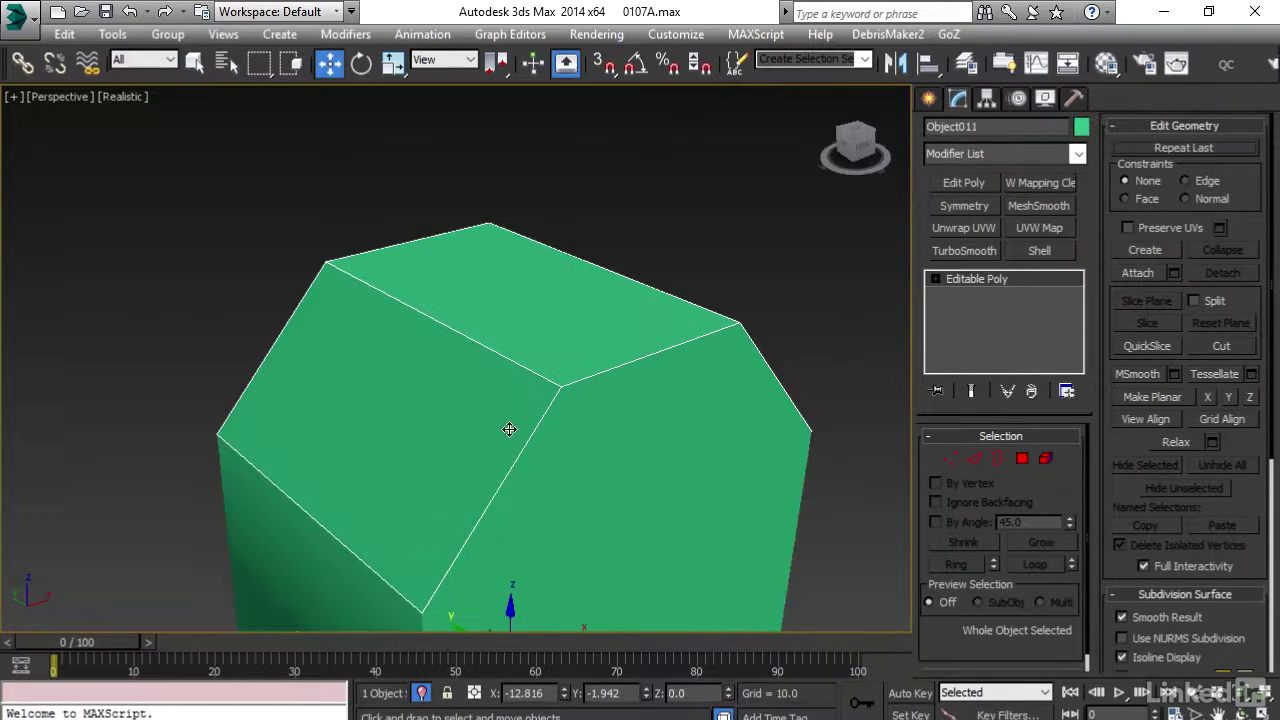
{"action": "left_click", "coordinate": [985, 100]}
{"action": "left_click", "coordinate": [998, 225]}
{"action": "left_click", "coordinate": [997, 327]}
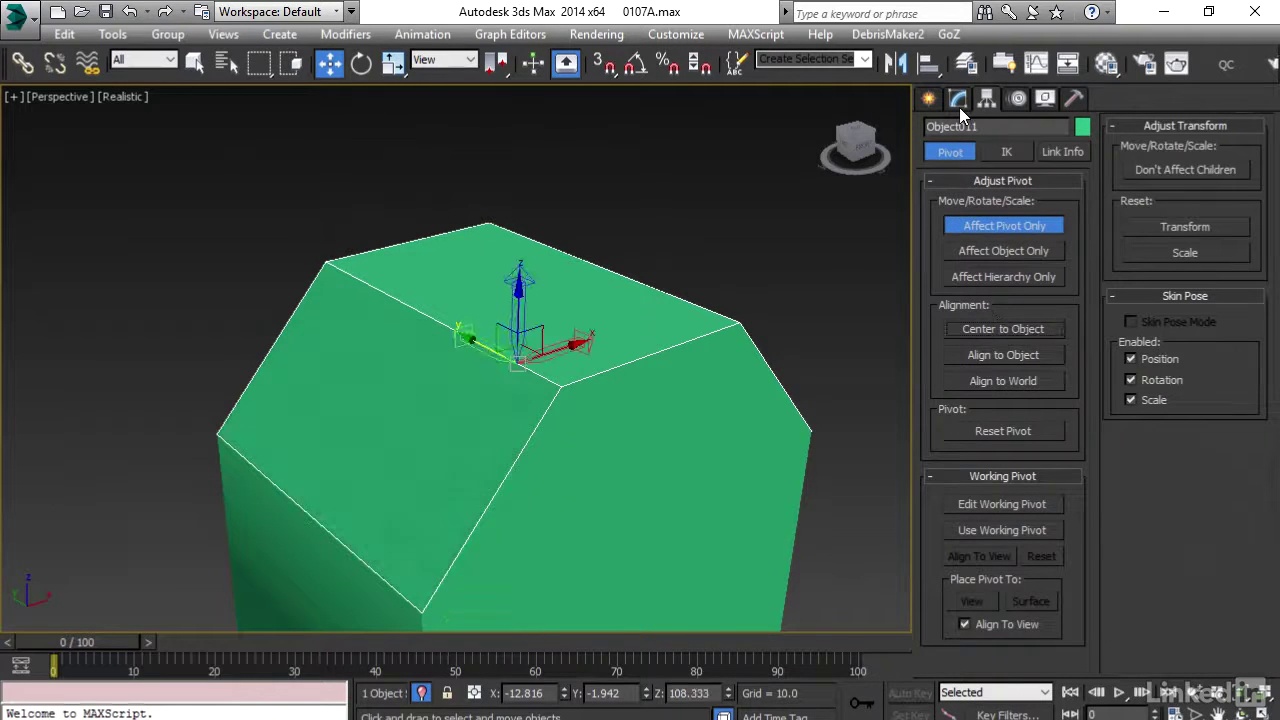
{"action": "left_click", "coordinate": [957, 100]}
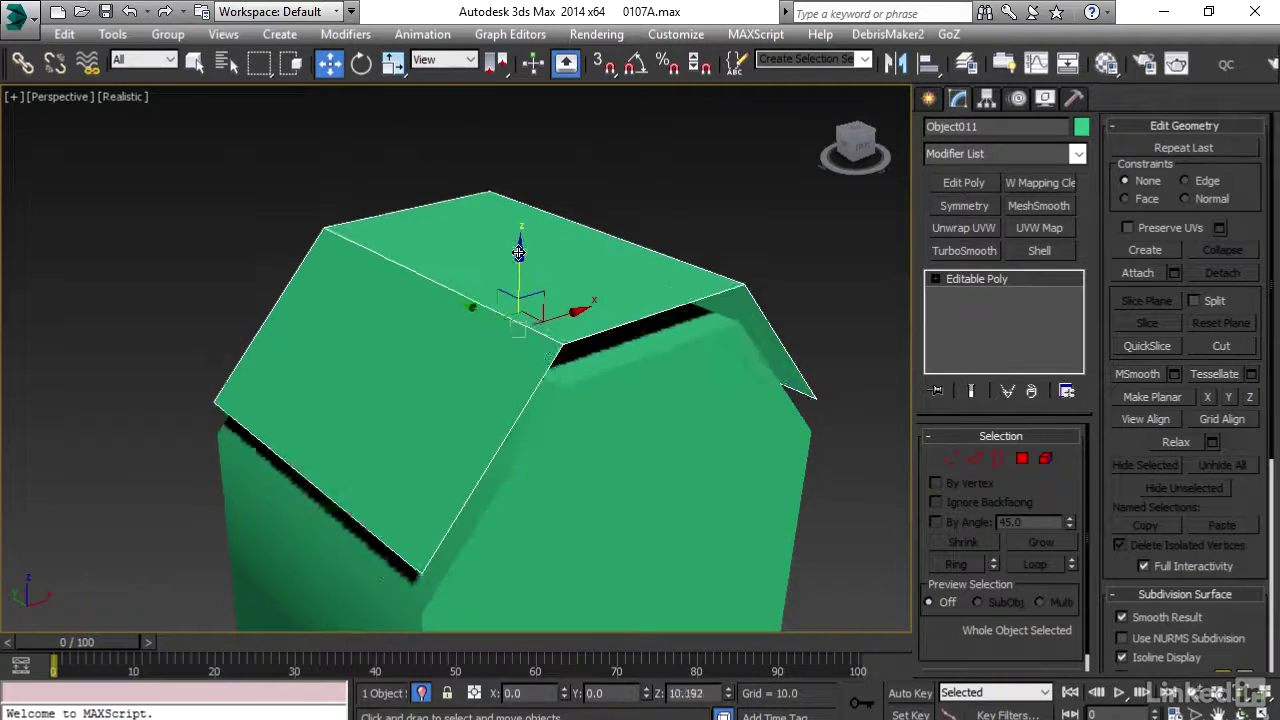
{"action": "left_click", "coordinate": [1030, 251]}
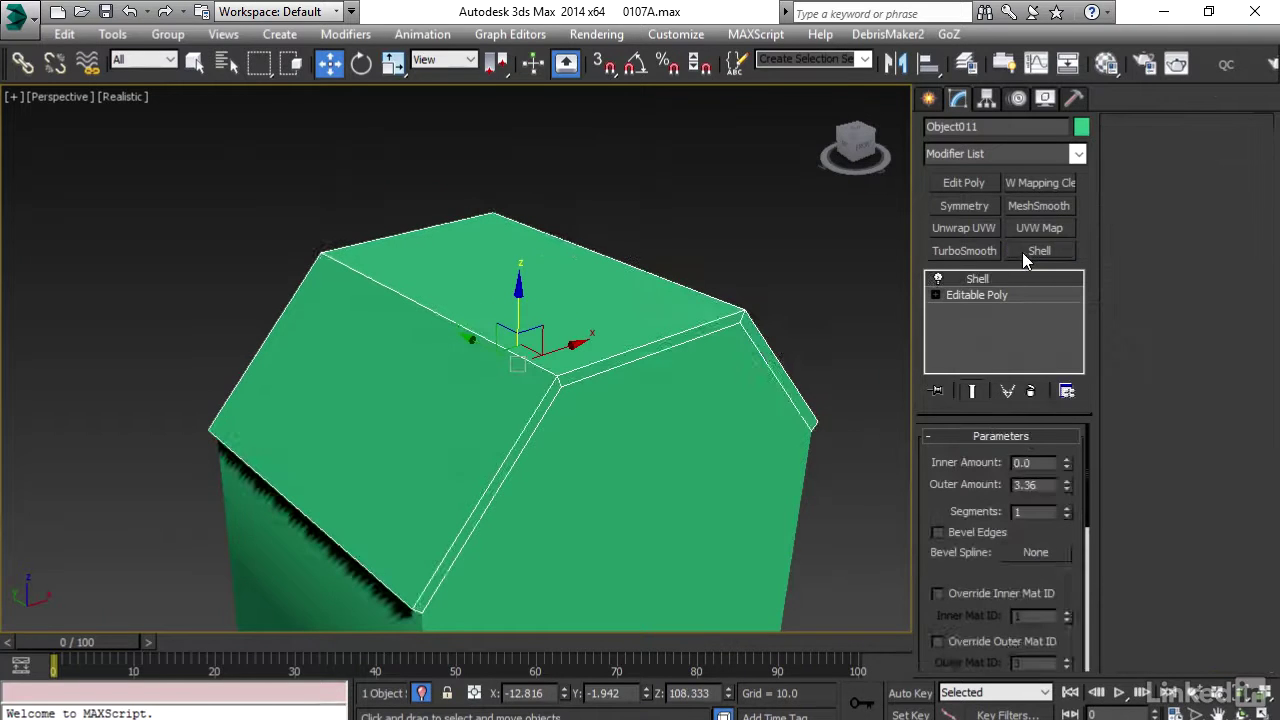
In the roof's Editable Poly level, move the lower vertices on both sides outward and down along the slopes to form overhanging eaves
{"action": "key", "text": "f"}
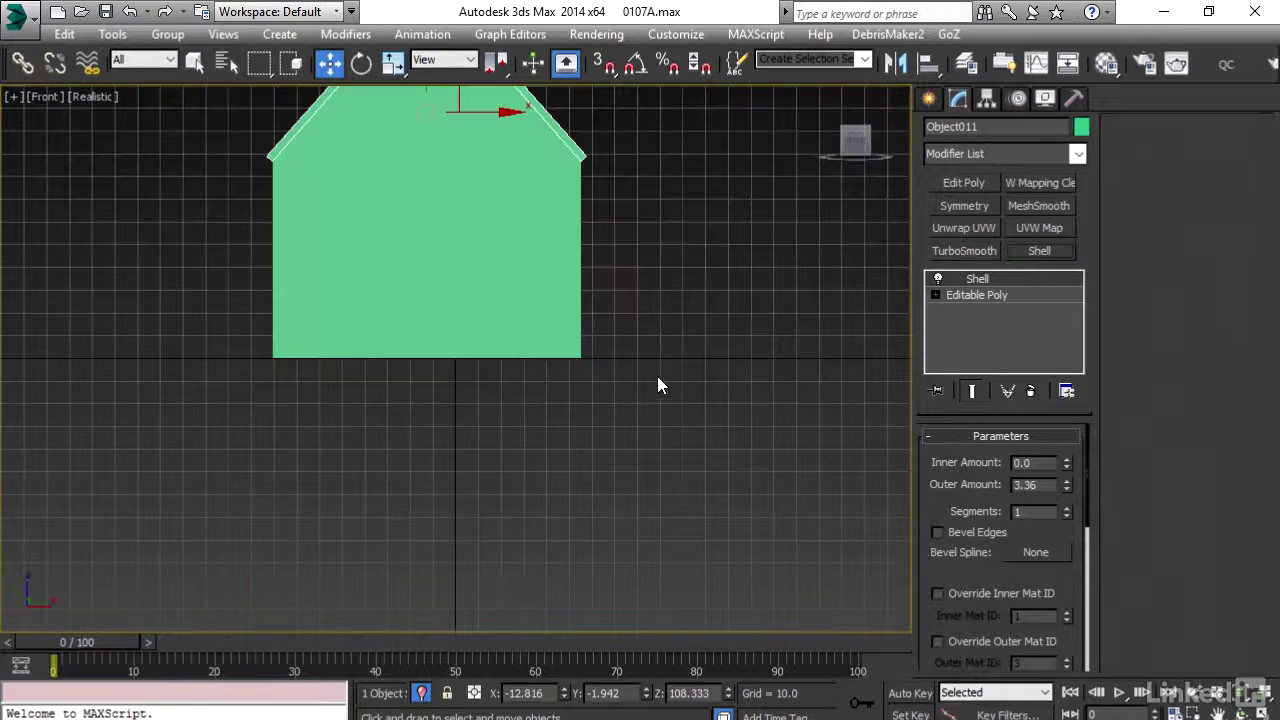
{"action": "middle_click_drag", "start_coordinate": [506, 249], "coordinate": [594, 446]}
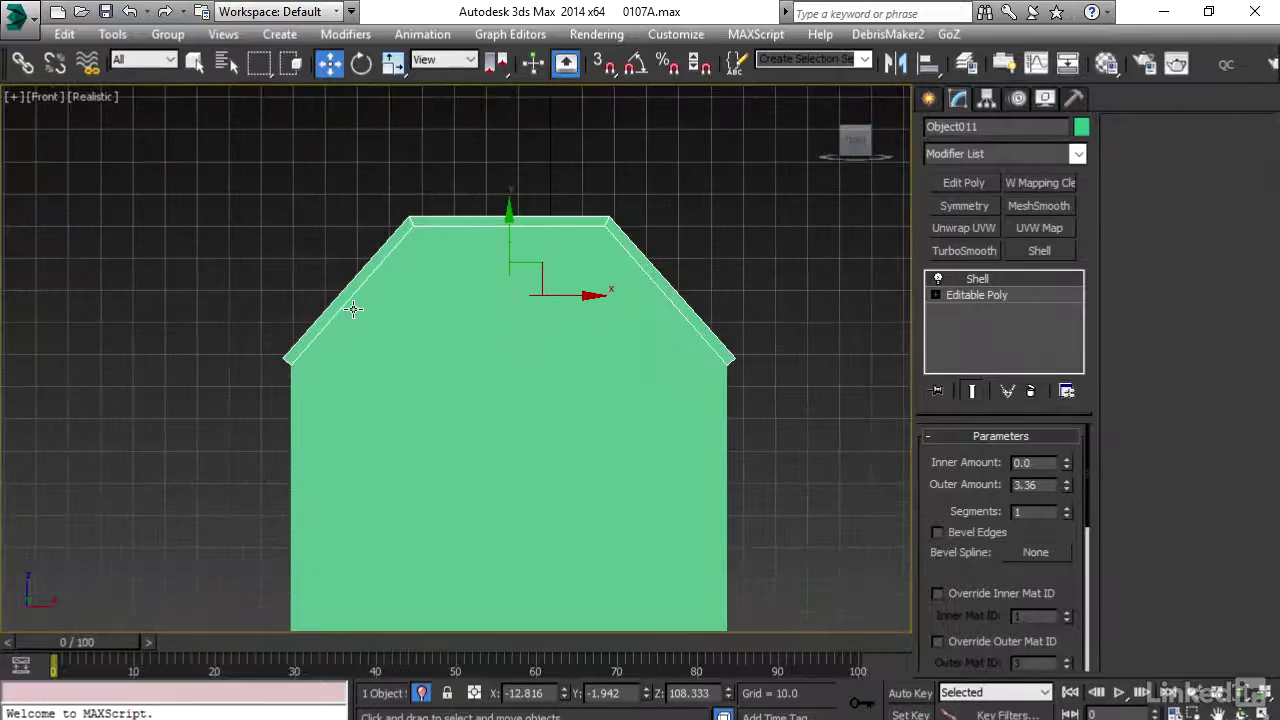
{"action": "scroll", "coordinate": [286, 386], "scroll_direction": "up", "scroll_amount": 4}
{"action": "scroll", "coordinate": [470, 355], "scroll_direction": "down", "scroll_amount": 2}
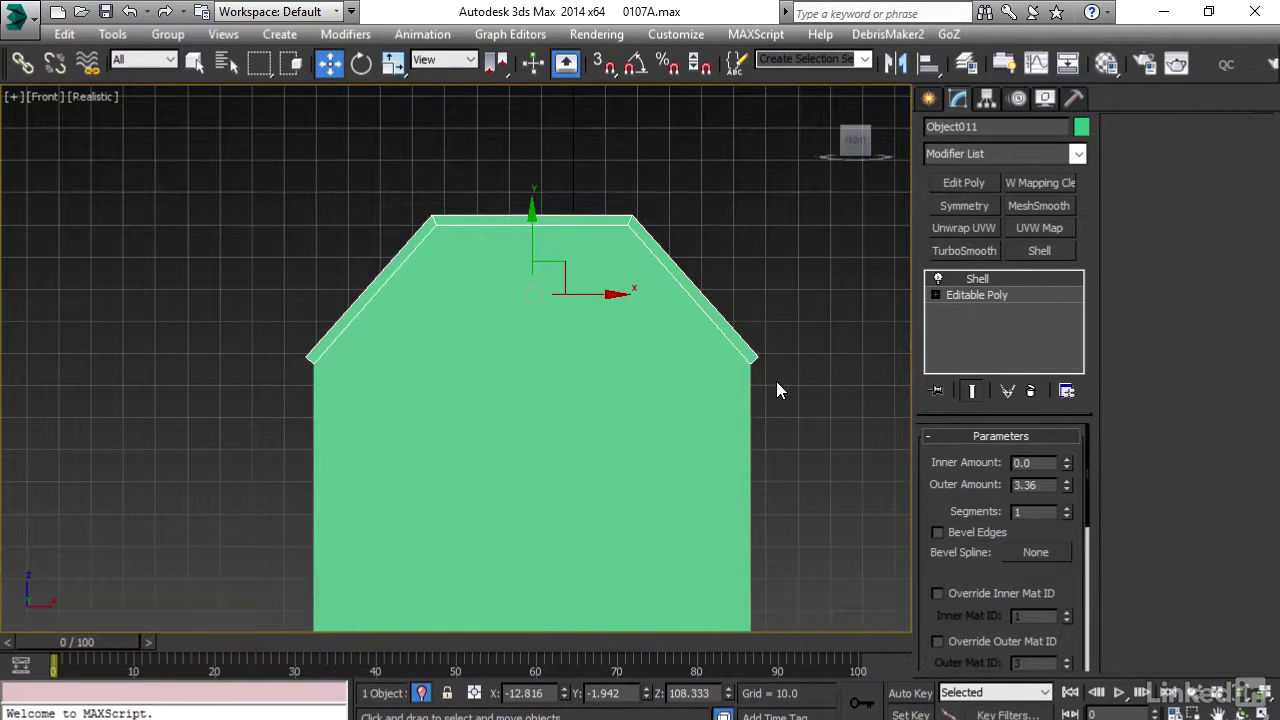
{"action": "left_click", "coordinate": [986, 296]}
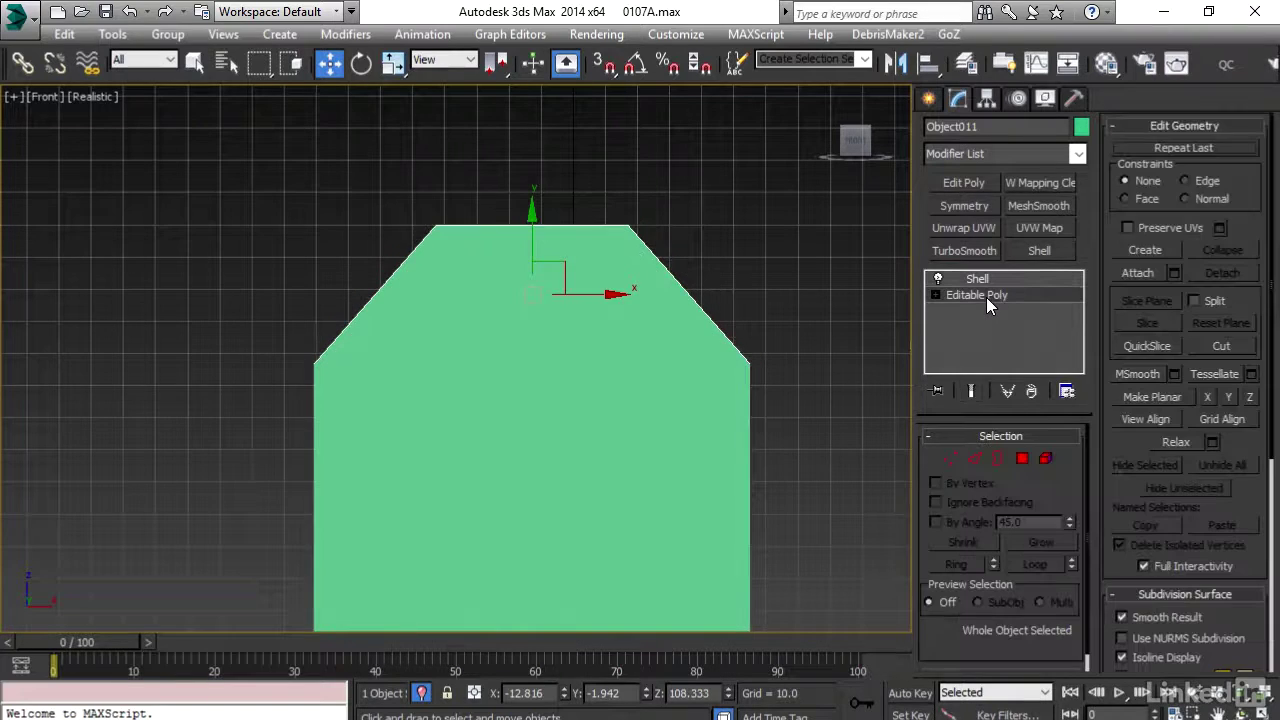
{"action": "left_click", "coordinate": [949, 458]}
{"action": "left_click_drag", "start_coordinate": [250, 331], "coordinate": [343, 413]}
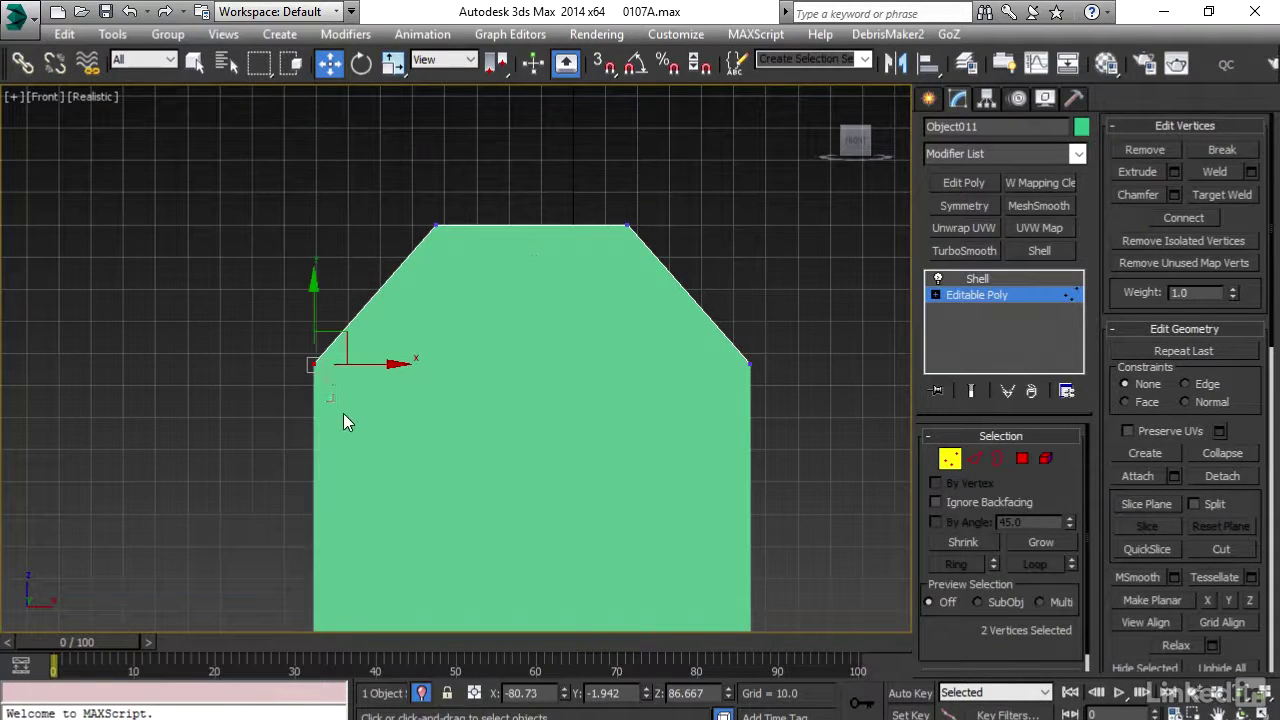
{"action": "left_click_drag", "start_coordinate": [329, 348], "coordinate": [315, 366]}
{"action": "left_click_drag", "start_coordinate": [700, 327], "coordinate": [806, 440]}
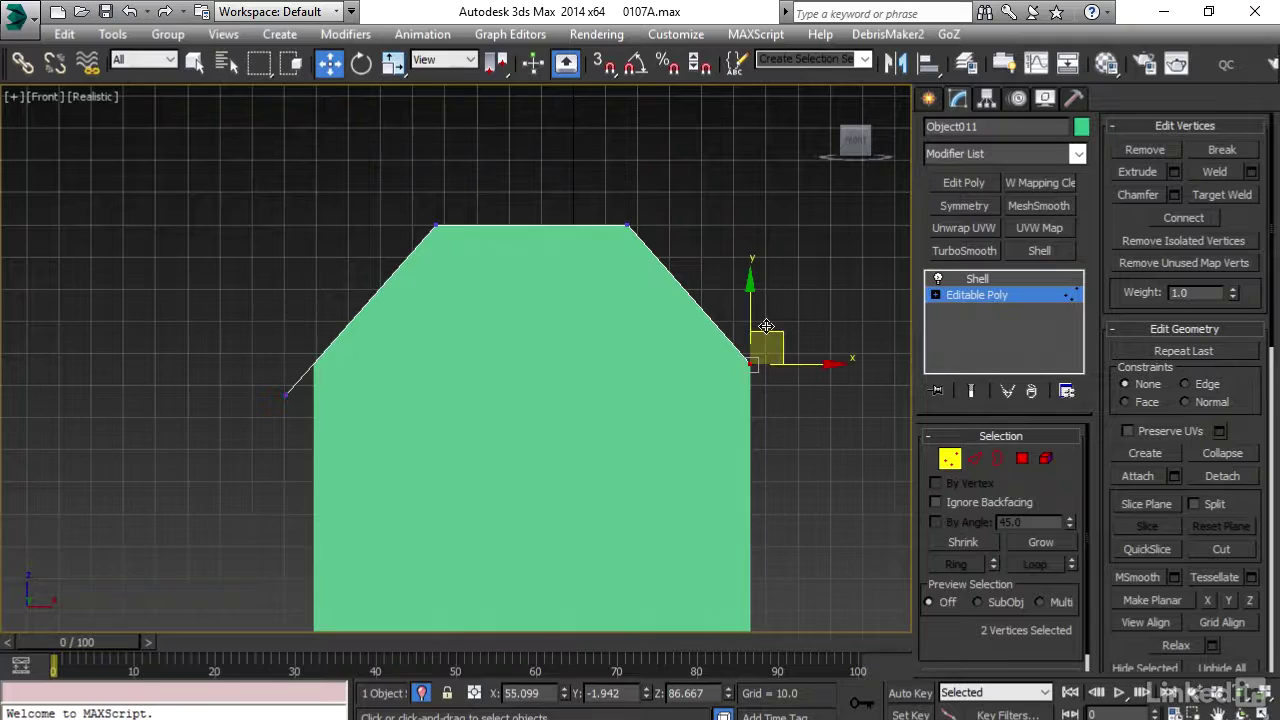
{"action": "left_click_drag", "start_coordinate": [770, 342], "coordinate": [805, 373]}
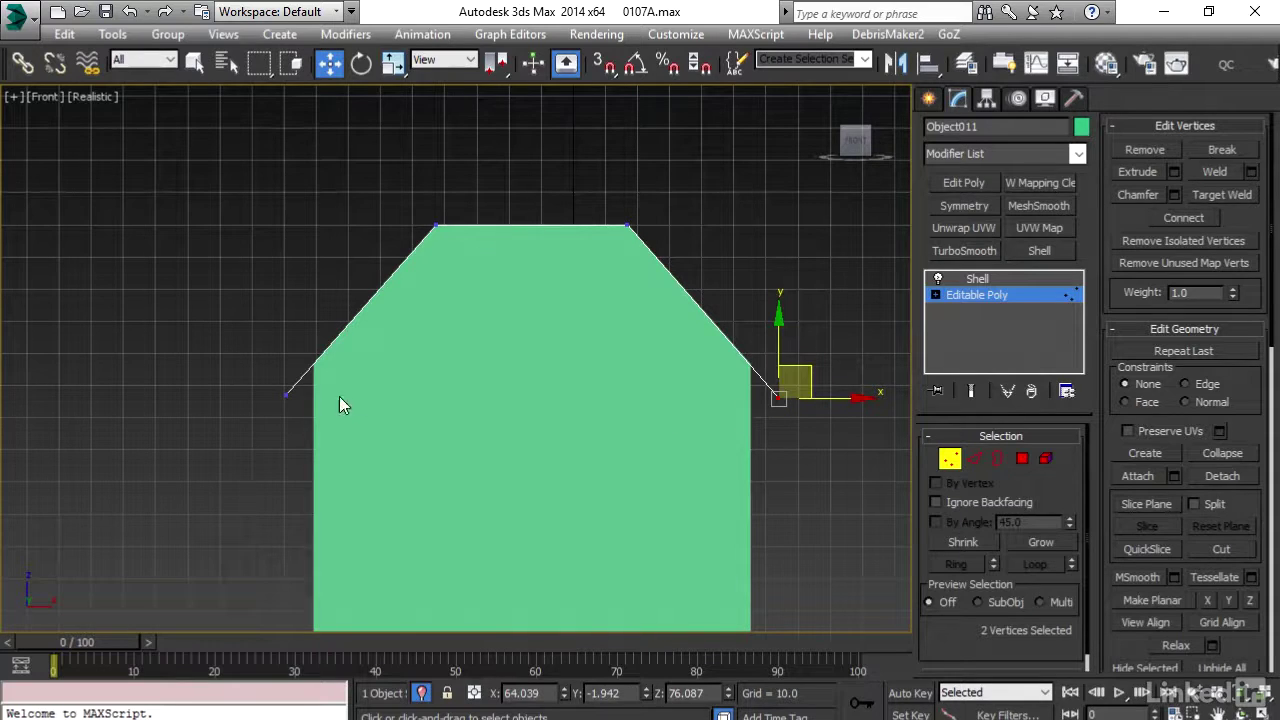
Thicken the extended roof by setting the Shell modifier's outer amount to 7.13
{"action": "left_click", "coordinate": [950, 458]}
{"action": "left_click", "coordinate": [988, 281]}
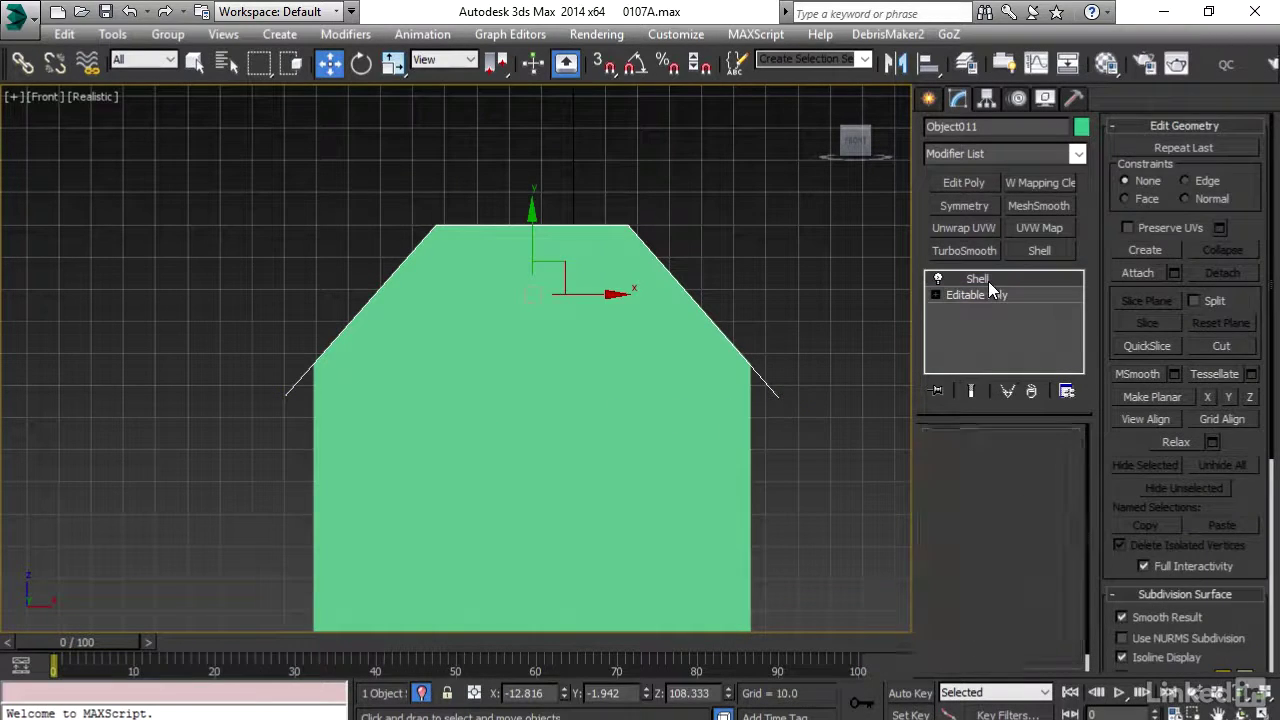
{"action": "middle_click_drag", "start_coordinate": [340, 315], "coordinate": [400, 338], "text": "alt"}
{"action": "key", "text": "p"}
{"action": "scroll", "coordinate": [403, 341], "scroll_direction": "down", "scroll_amount": 3}
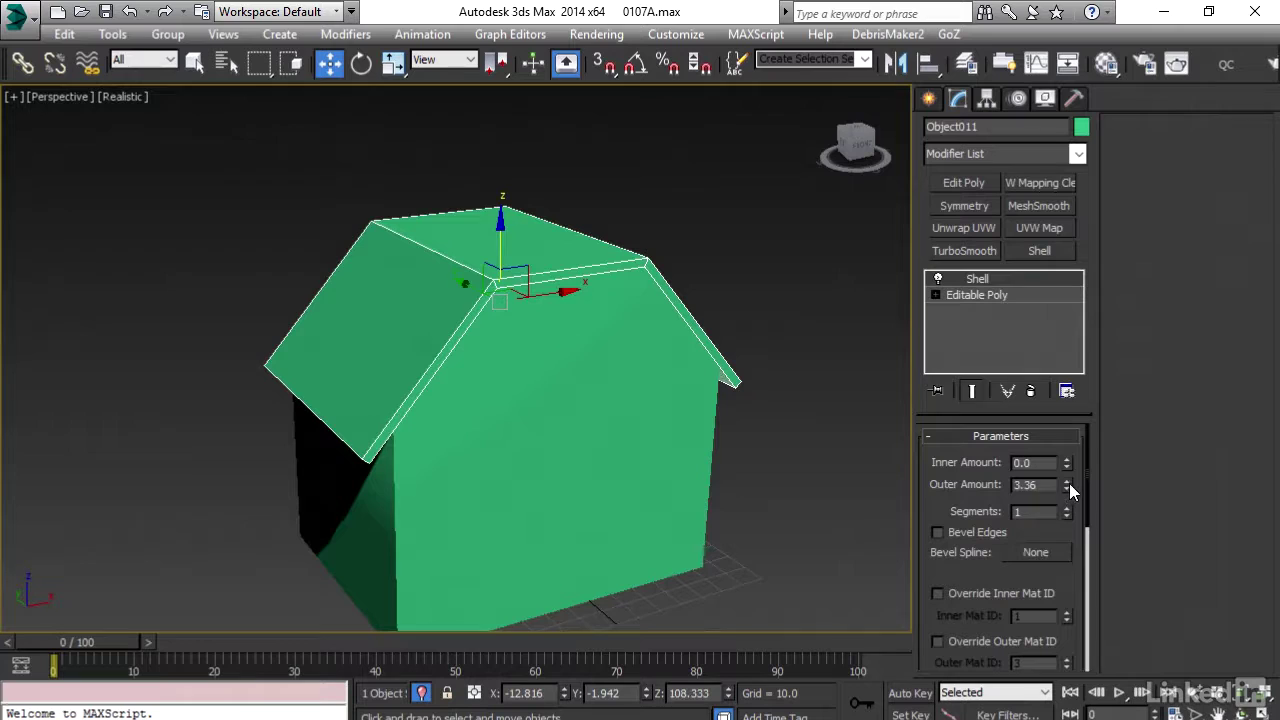
{"action": "left_click_drag", "start_coordinate": [1069, 483], "coordinate": [1031, 100]}
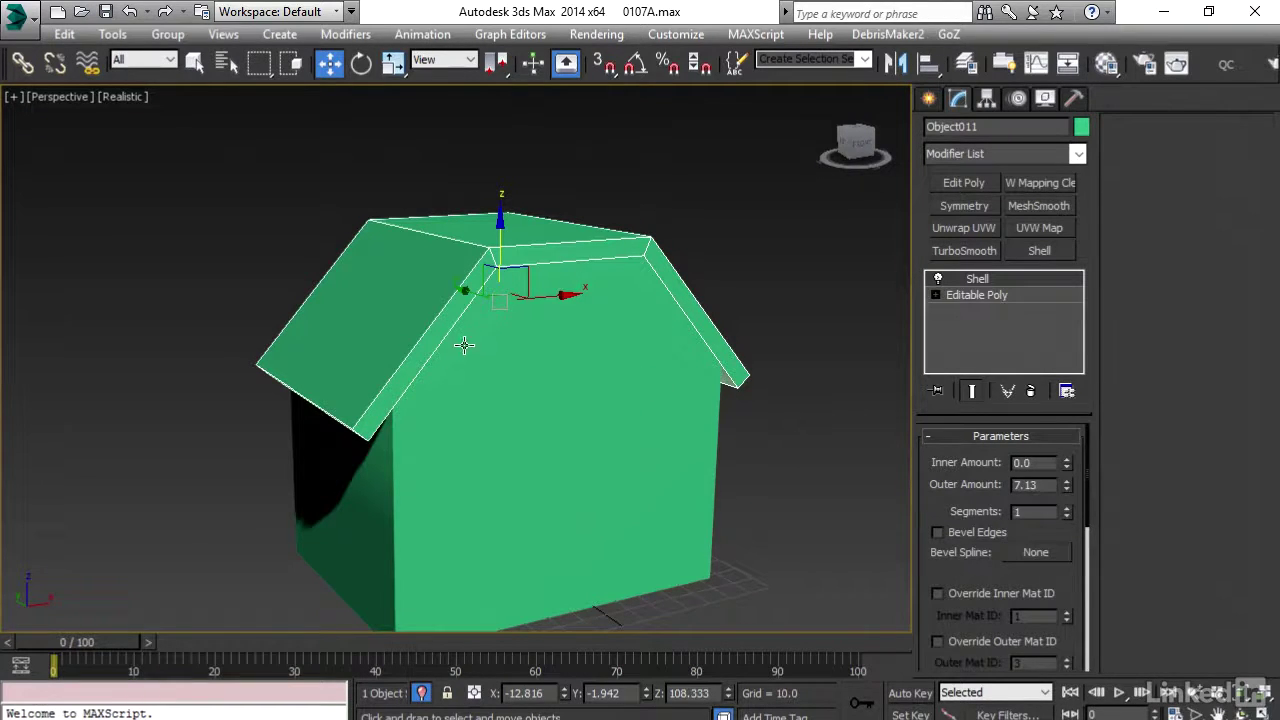
Exit isolation to bring back the whole building and the reference image
{"action": "middle_click_drag", "start_coordinate": [464, 345], "coordinate": [453, 557]}
{"action": "left_click", "coordinate": [422, 693]}
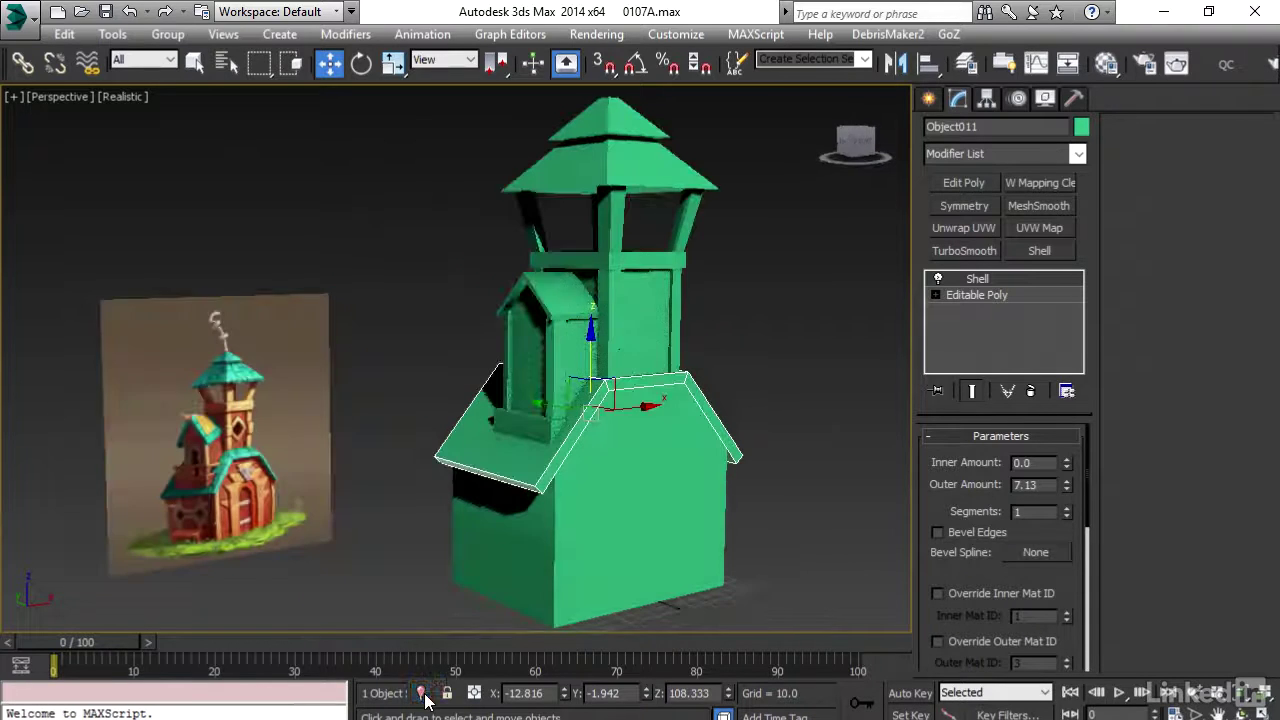
{"action": "middle_click_drag", "start_coordinate": [472, 402], "coordinate": [454, 448], "text": "alt"}
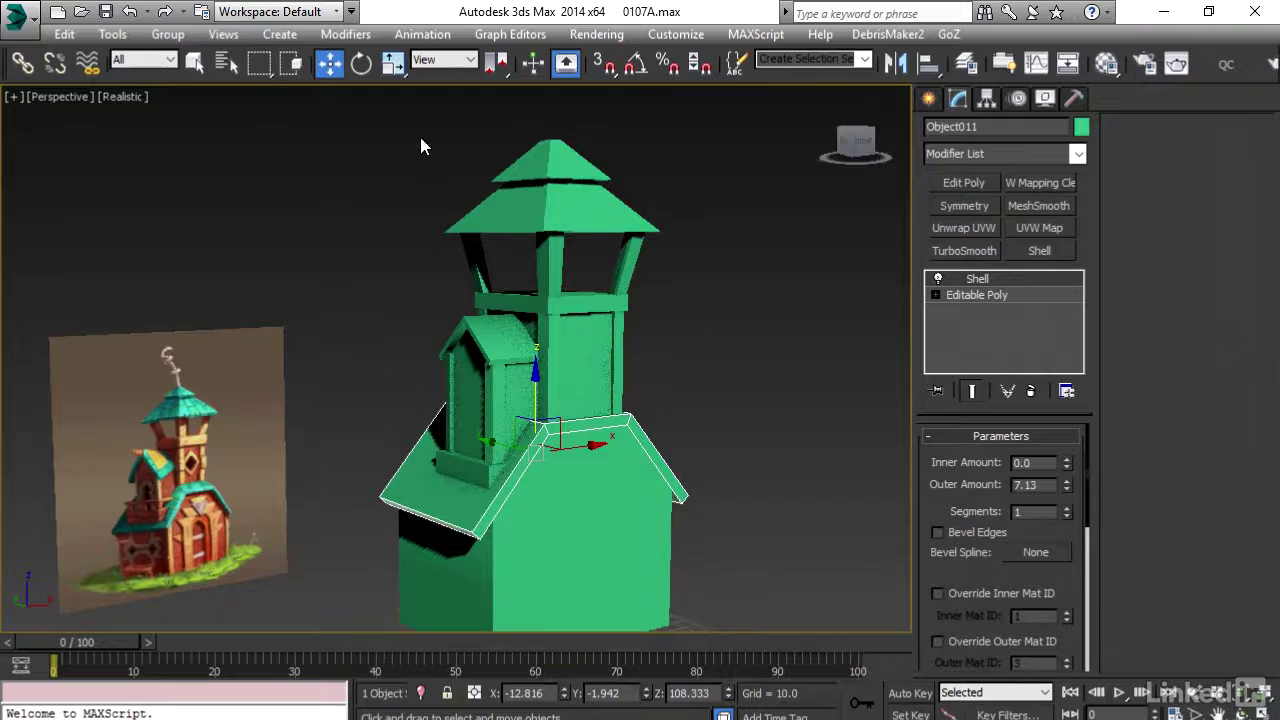
Select all building parts except the base box and its new roof, and raise them slightly along Z
{"action": "left_click_drag", "start_coordinate": [645, 435], "coordinate": [745, 606]}
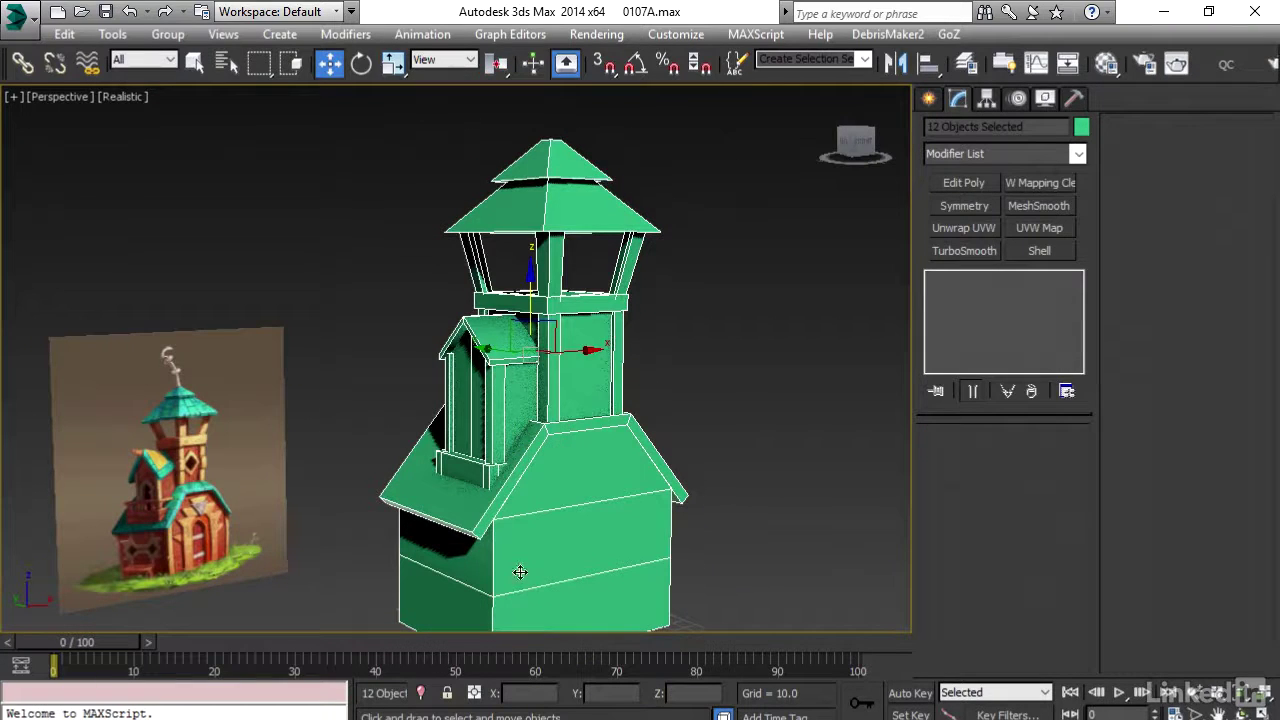
{"action": "left_click", "coordinate": [437, 503], "text": "alt"}
{"action": "left_click", "coordinate": [534, 529], "text": "alt"}
{"action": "scroll", "coordinate": [536, 430], "scroll_direction": "up", "scroll_amount": 5}
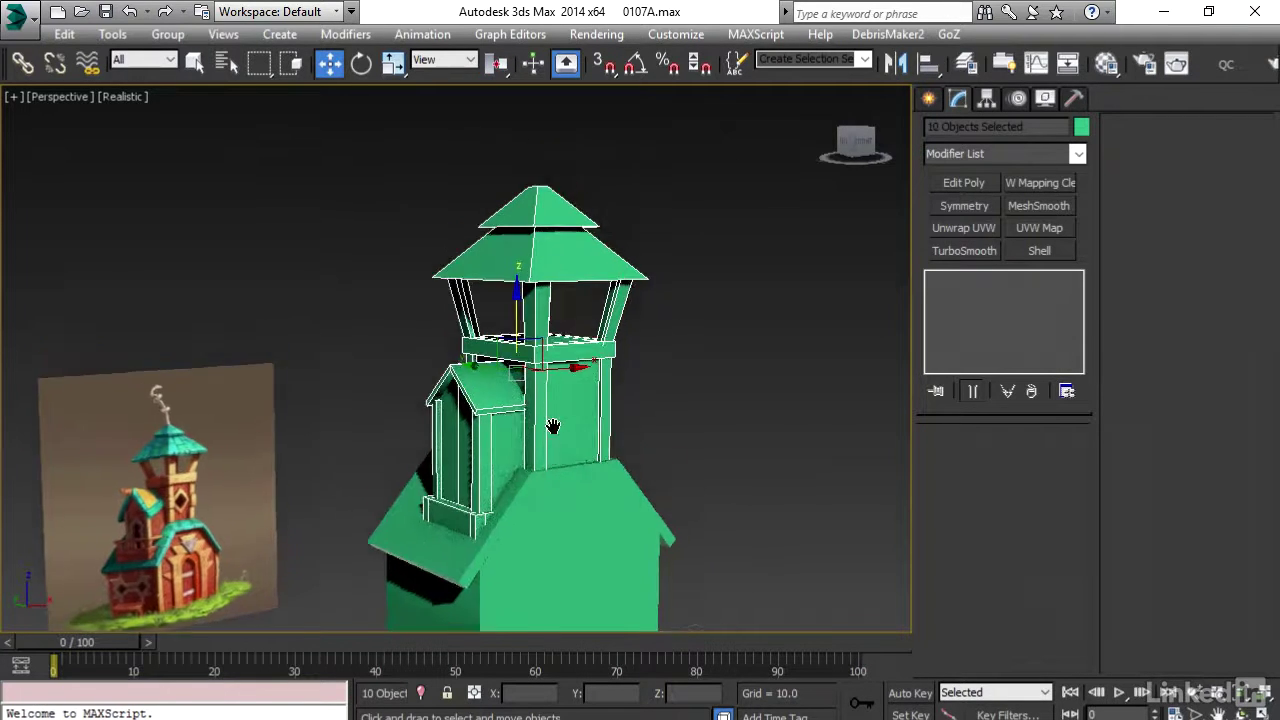
{"action": "left_click_drag", "start_coordinate": [485, 283], "coordinate": [481, 266]}
{"action": "middle_click_drag", "start_coordinate": [466, 340], "coordinate": [474, 284]}
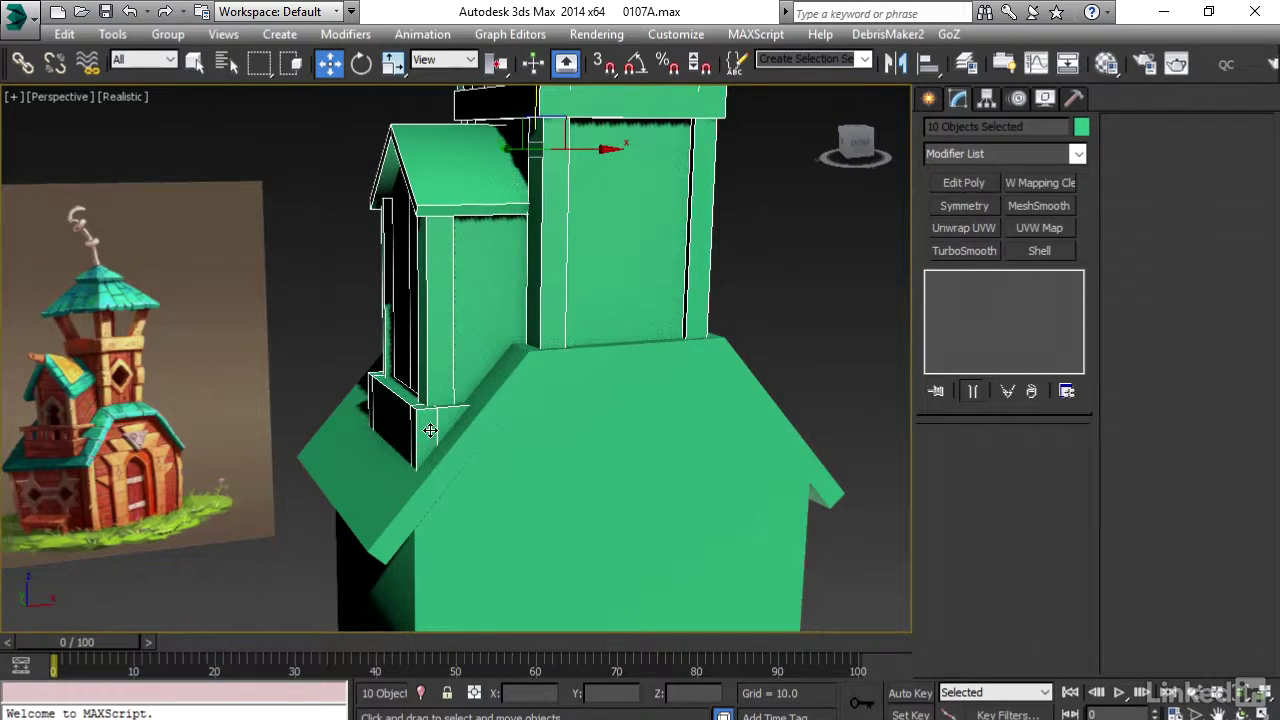
Select the dormer's roof, walls, corner posts and balcony box, and move them along X slightly away from the tower
{"action": "left_click", "coordinate": [453, 186]}
{"action": "left_click", "coordinate": [425, 281], "text": "ctrl"}
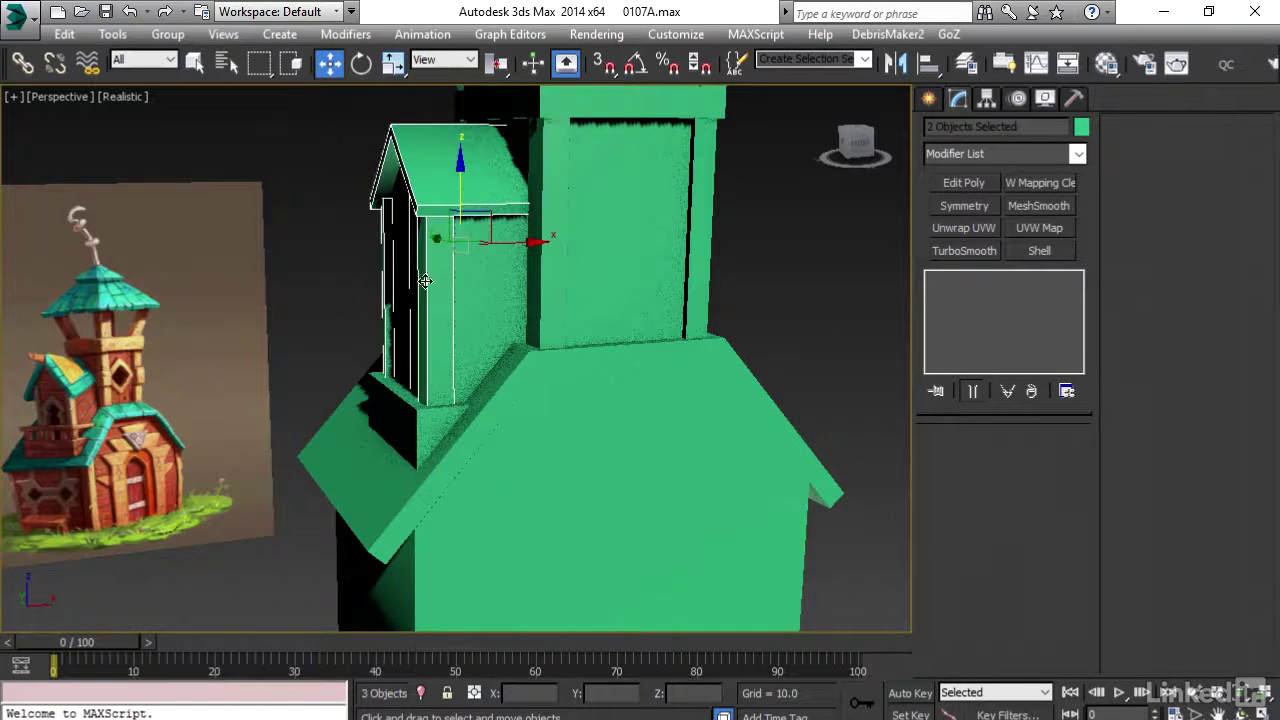
{"action": "left_click", "coordinate": [411, 448], "text": "ctrl"}
{"action": "middle_click_drag", "start_coordinate": [432, 399], "coordinate": [442, 360], "text": "alt"}
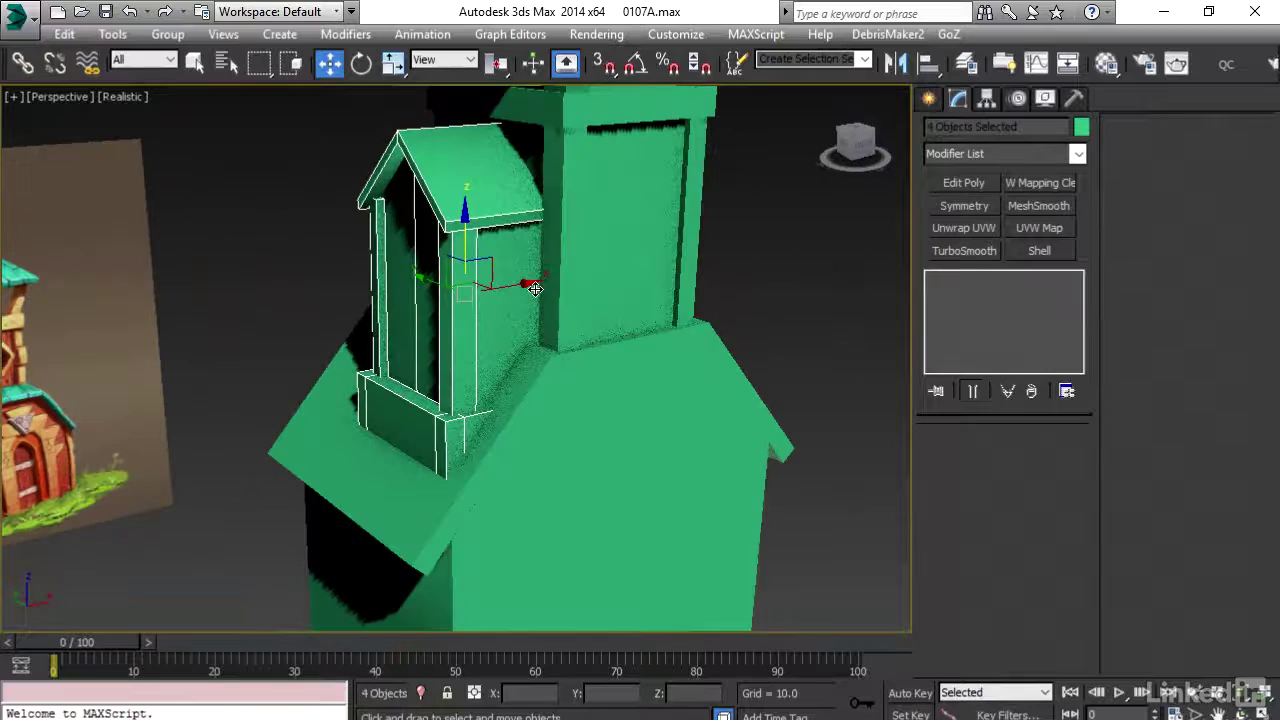
{"action": "left_click_drag", "start_coordinate": [535, 288], "coordinate": [513, 285]}
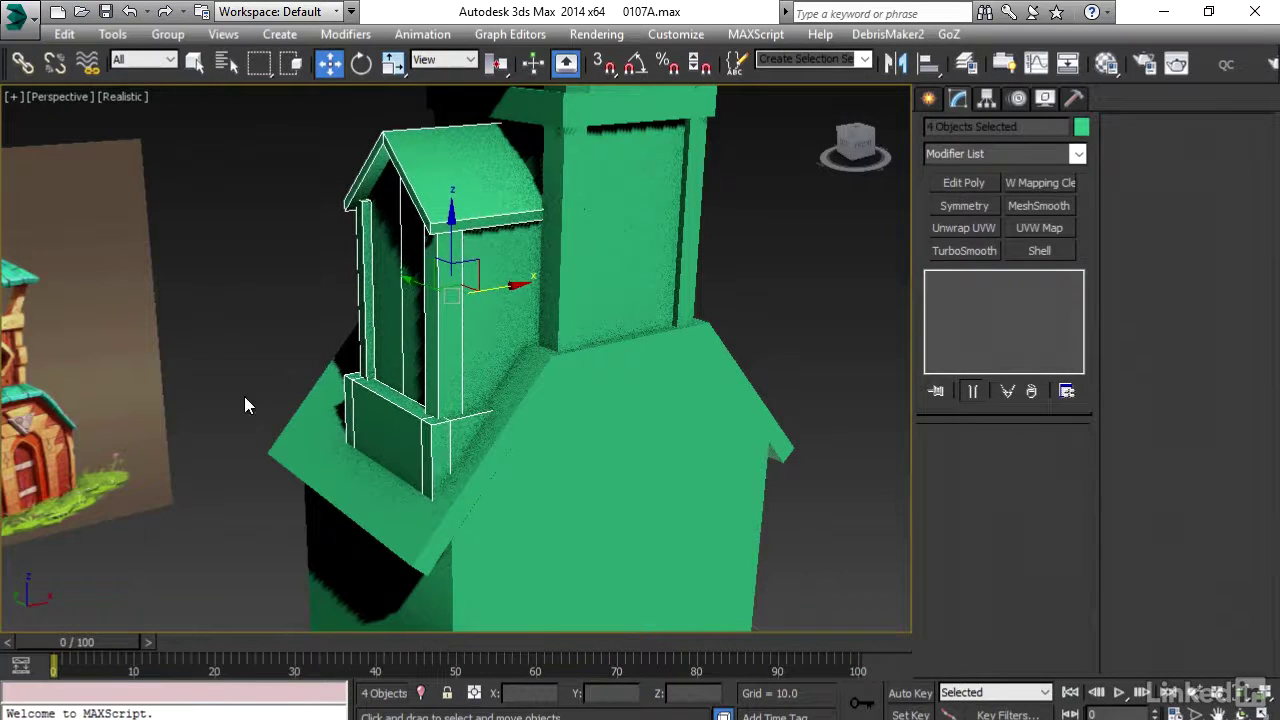
{"action": "middle_click_drag", "start_coordinate": [244, 396], "coordinate": [404, 336]}
{"action": "middle_click_drag", "start_coordinate": [586, 265], "coordinate": [543, 323], "text": "alt"}
{"action": "scroll", "coordinate": [503, 313], "scroll_direction": "down", "scroll_amount": 4}
{"action": "middle_click_drag", "start_coordinate": [565, 212], "coordinate": [549, 243]}
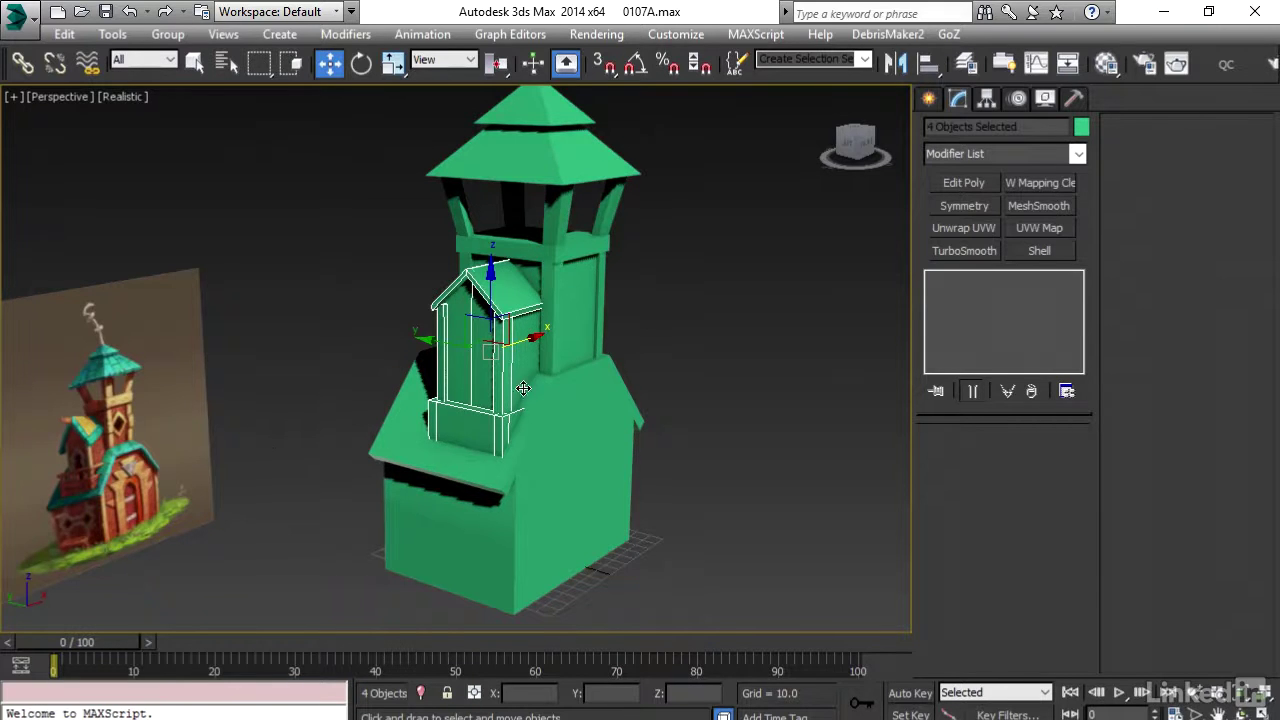
Isolate the balcony box beneath the dormer
{"action": "scroll", "coordinate": [523, 388], "scroll_direction": "up", "scroll_amount": 3}
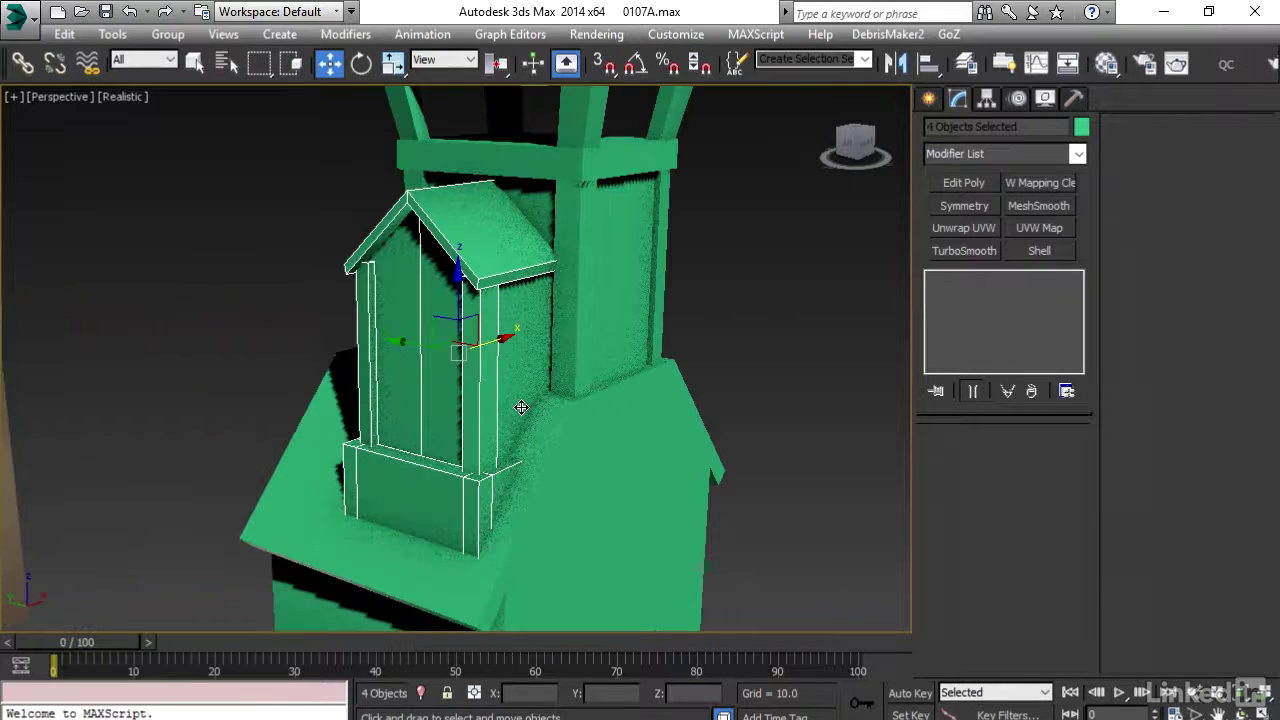
{"action": "middle_click_drag", "start_coordinate": [455, 424], "coordinate": [846, 356], "text": "alt"}
{"action": "left_click", "coordinate": [440, 425]}
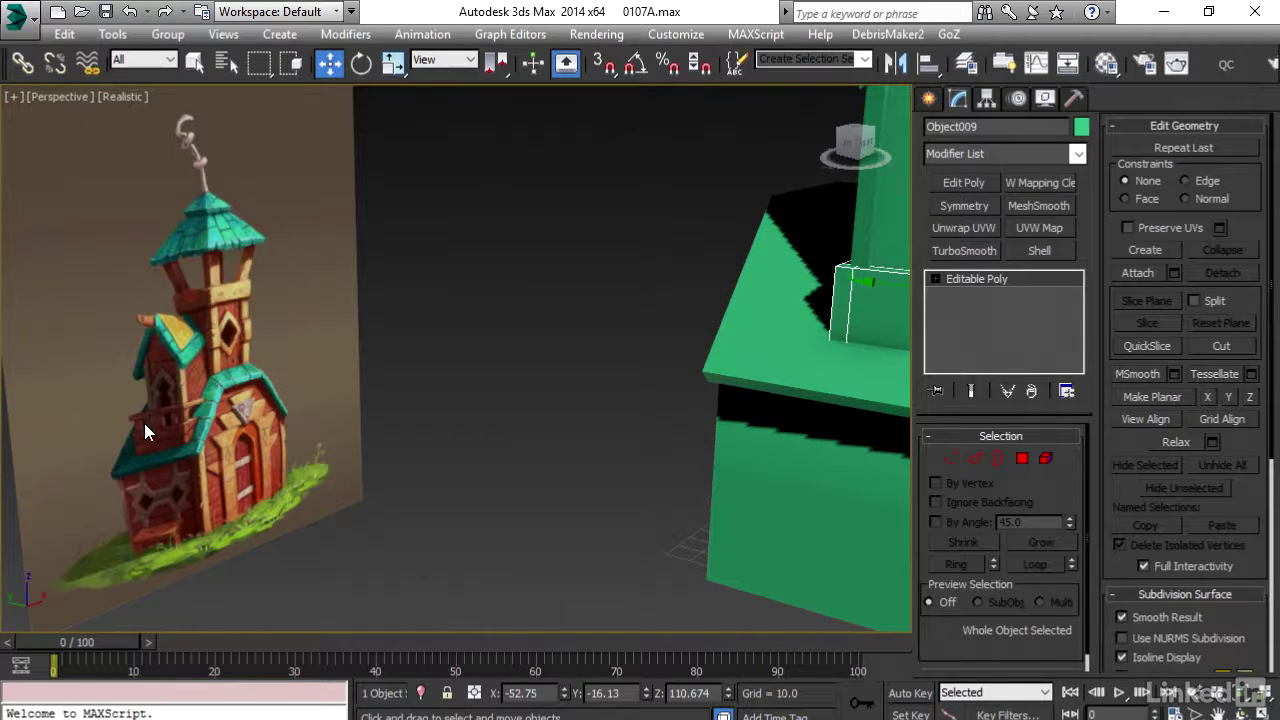
{"action": "key", "text": "alt+q"}
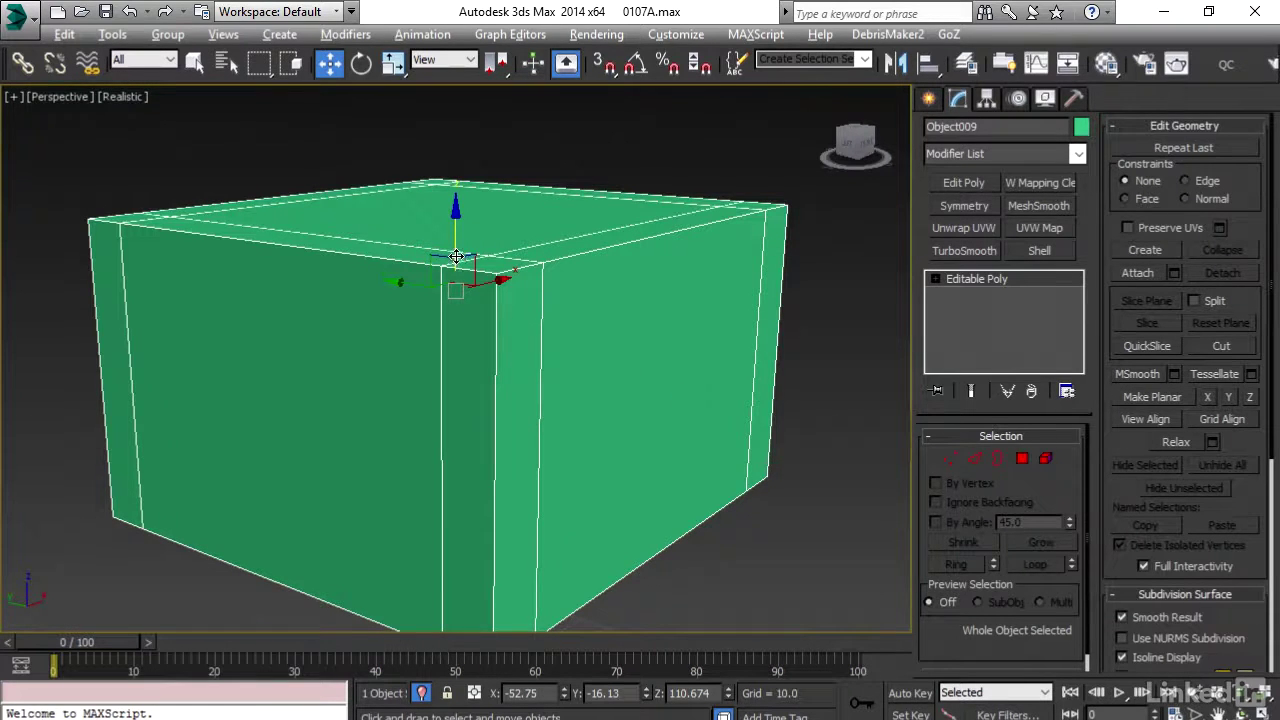
Clone the balcony box as a single independent copy about 20 units straight up along Z
{"action": "left_click_drag", "start_coordinate": [455, 257], "coordinate": [455, 112], "text": "shift"}
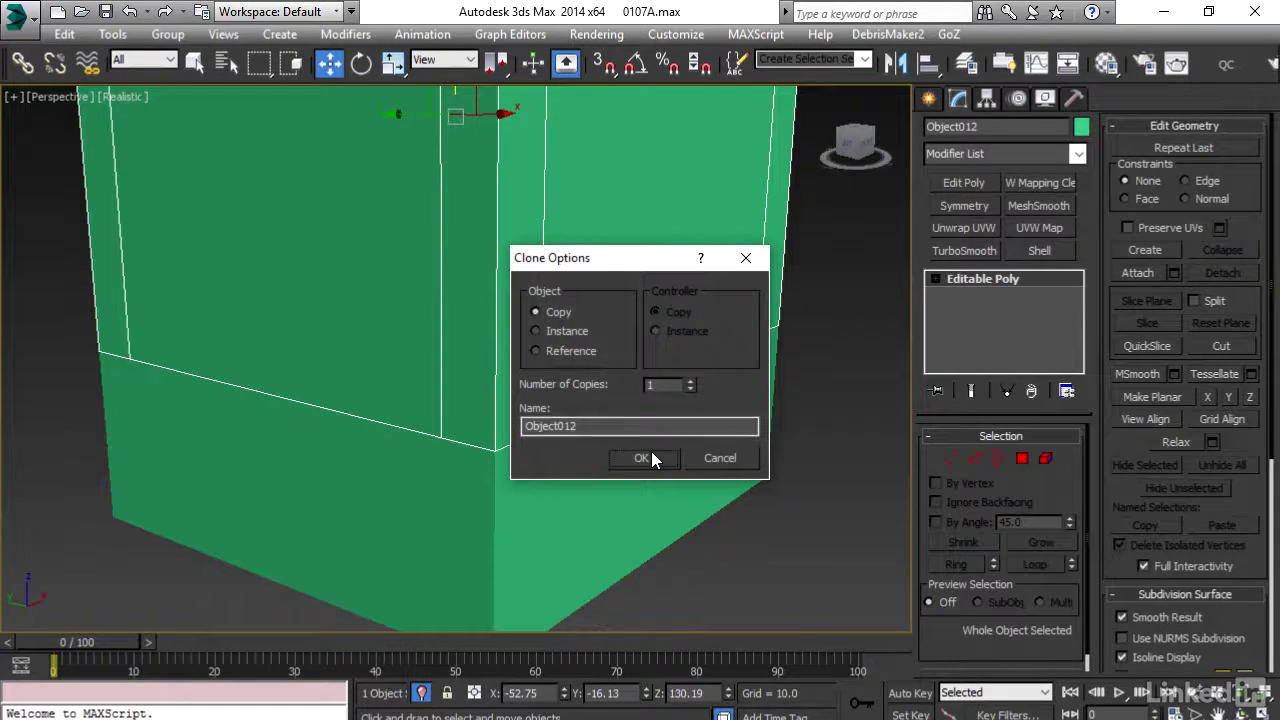
{"action": "left_click", "coordinate": [641, 458]}
{"action": "key", "text": "z"}
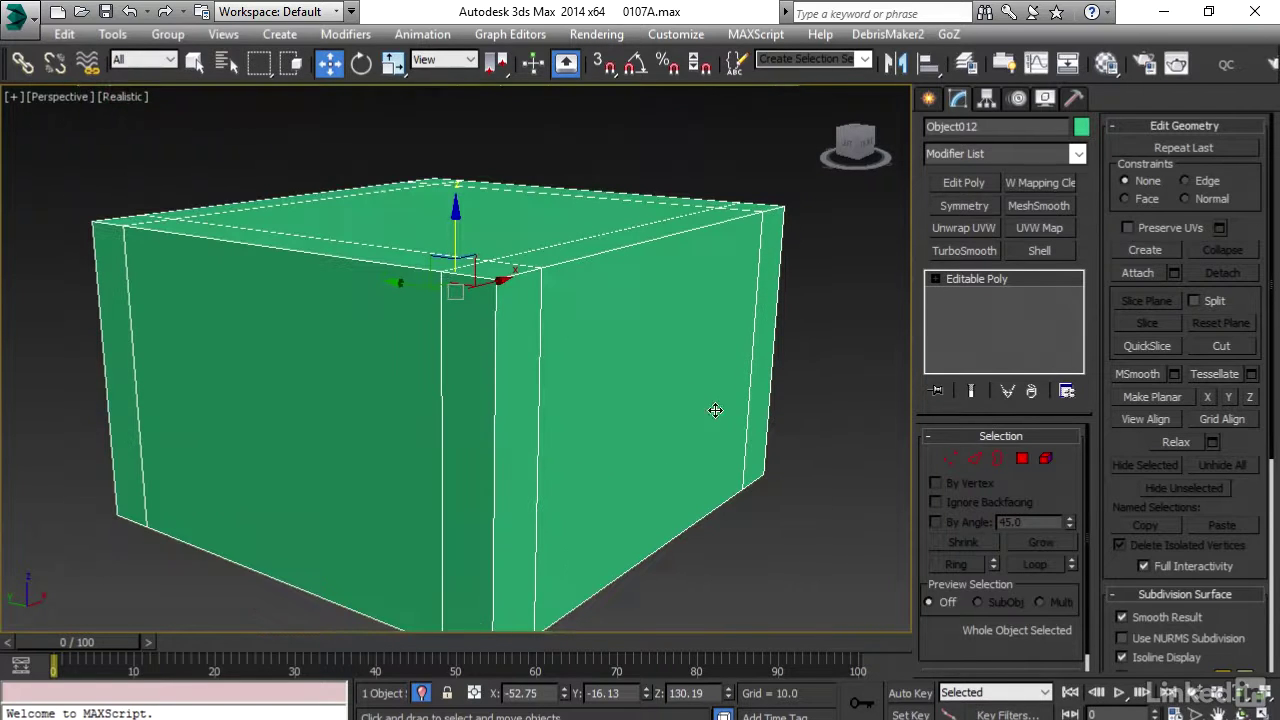
Remove all four inset edge loops from the cloned balcony box to leave a plain box, and end its isolation
{"action": "left_click", "coordinate": [975, 460]}
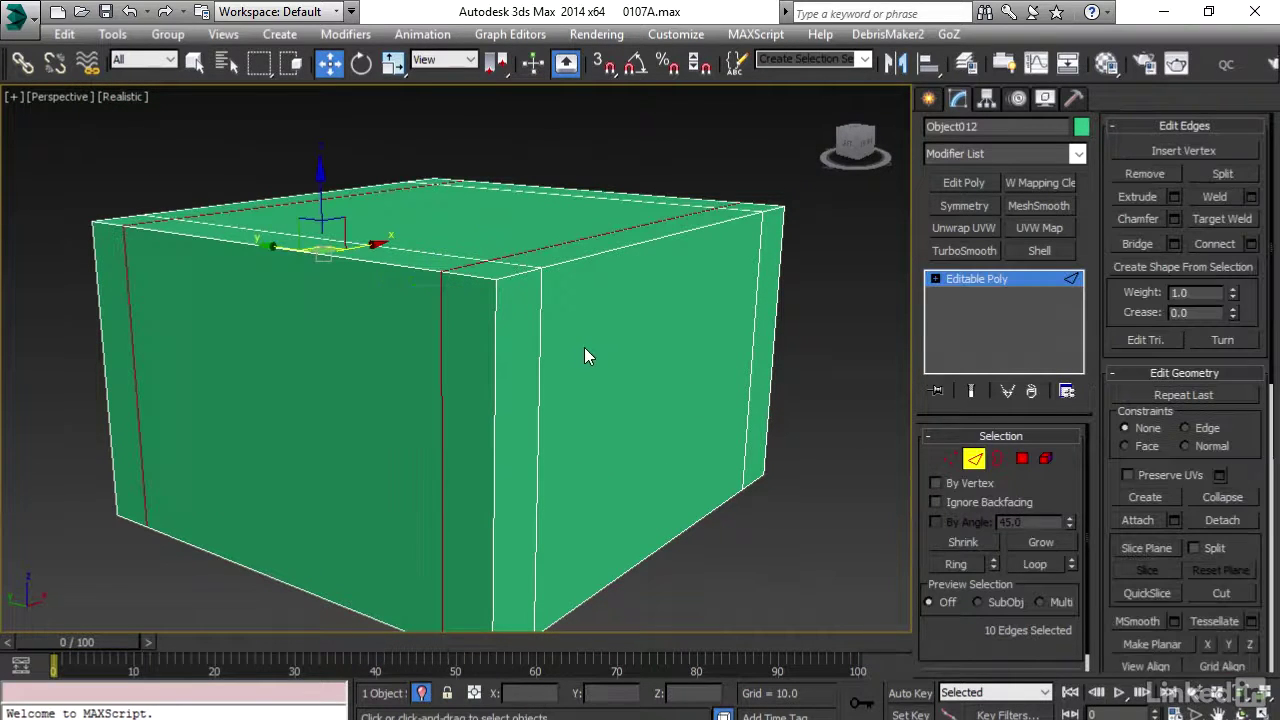
{"action": "middle_click_drag", "start_coordinate": [584, 338], "coordinate": [584, 363], "text": "alt"}
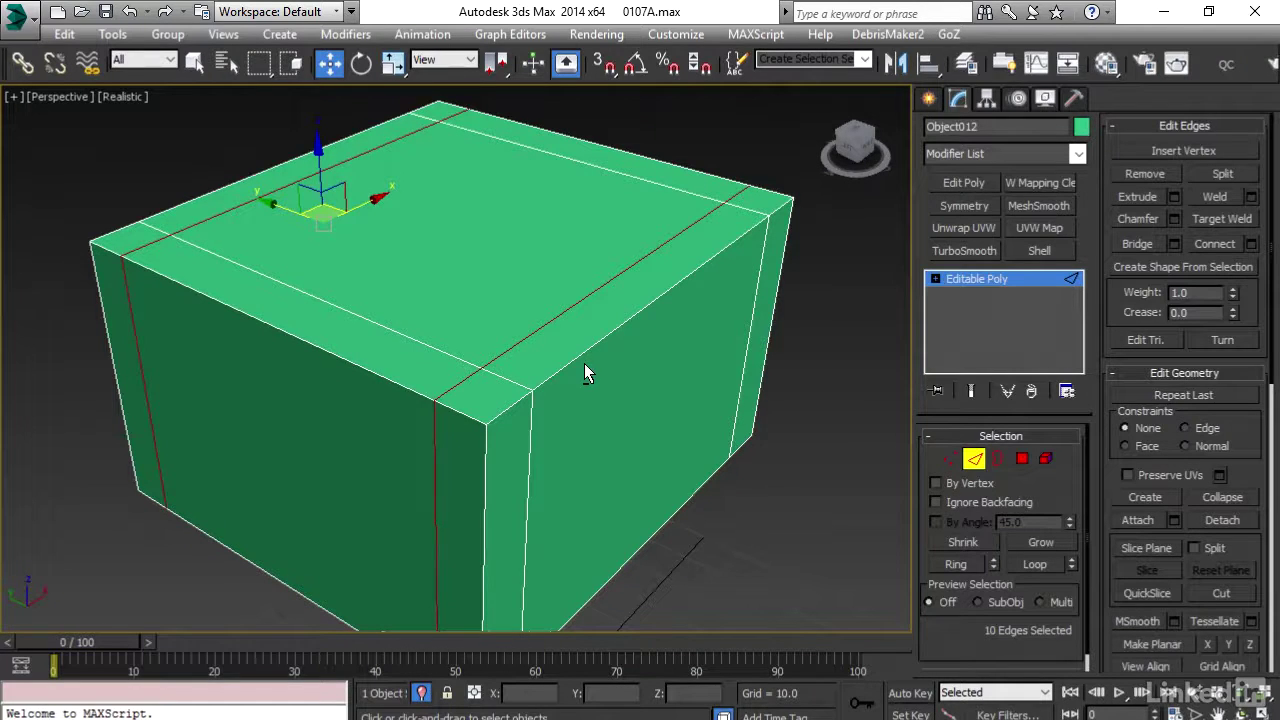
{"action": "left_click", "coordinate": [584, 363]}
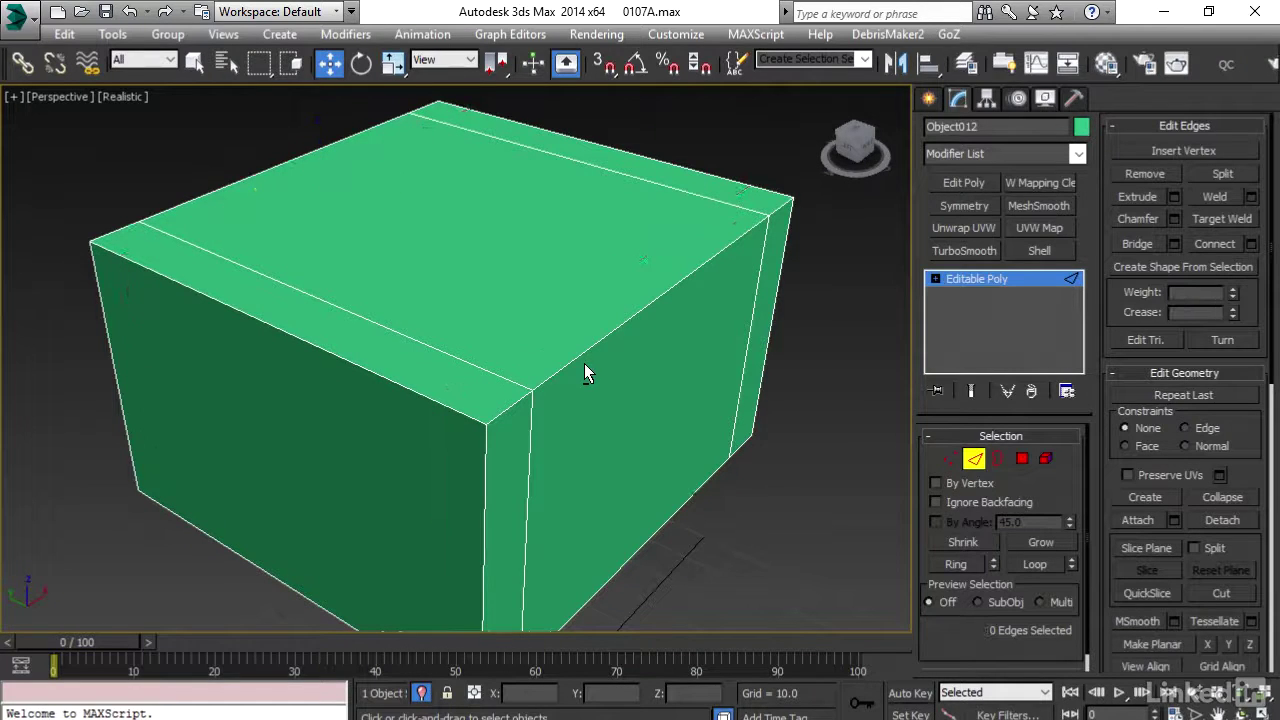
{"action": "double_click", "coordinate": [497, 379]}
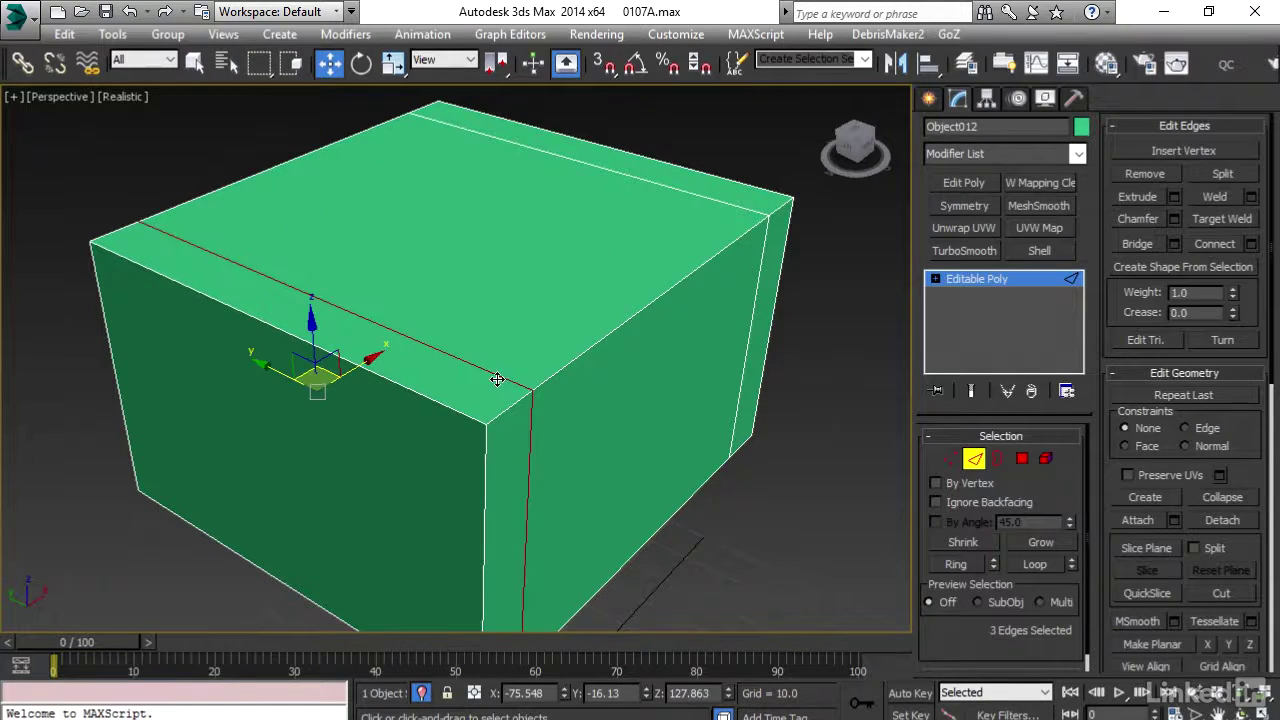
{"action": "double_click", "coordinate": [675, 185], "text": "ctrl"}
{"action": "key", "text": "ctrl+BackSpace"}
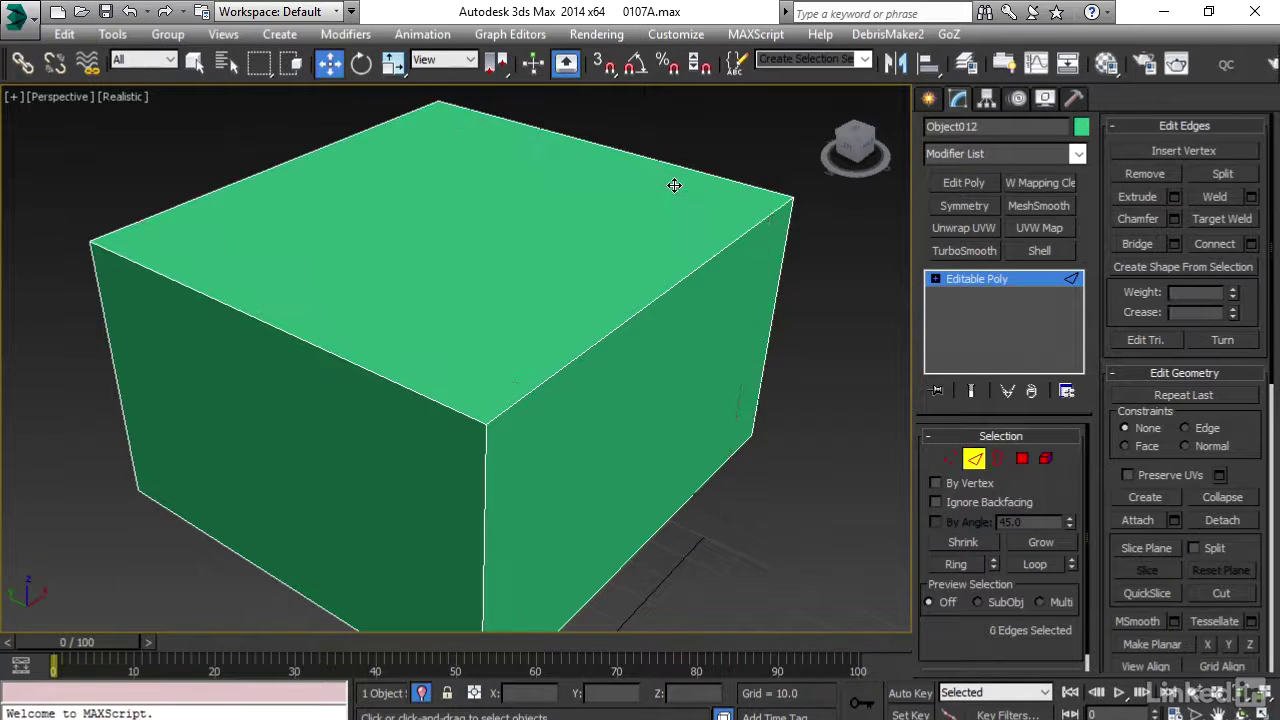
{"action": "left_click", "coordinate": [970, 462]}
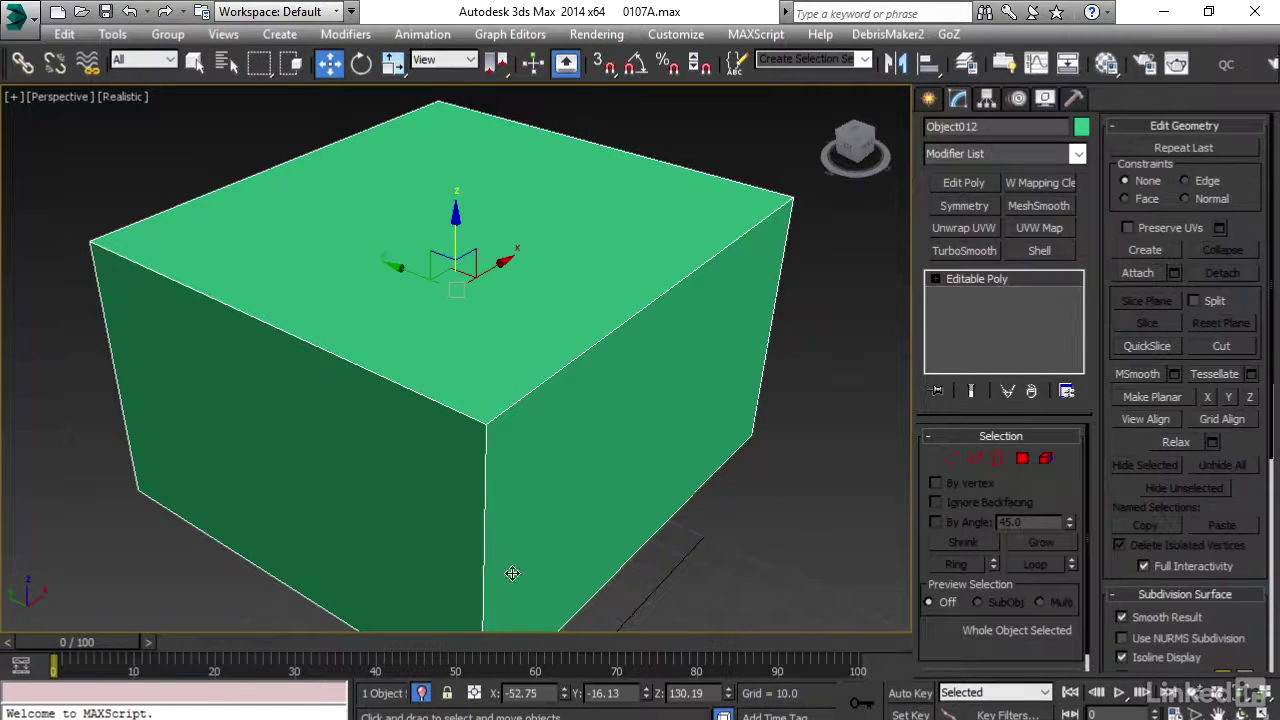
{"action": "left_click", "coordinate": [421, 693]}
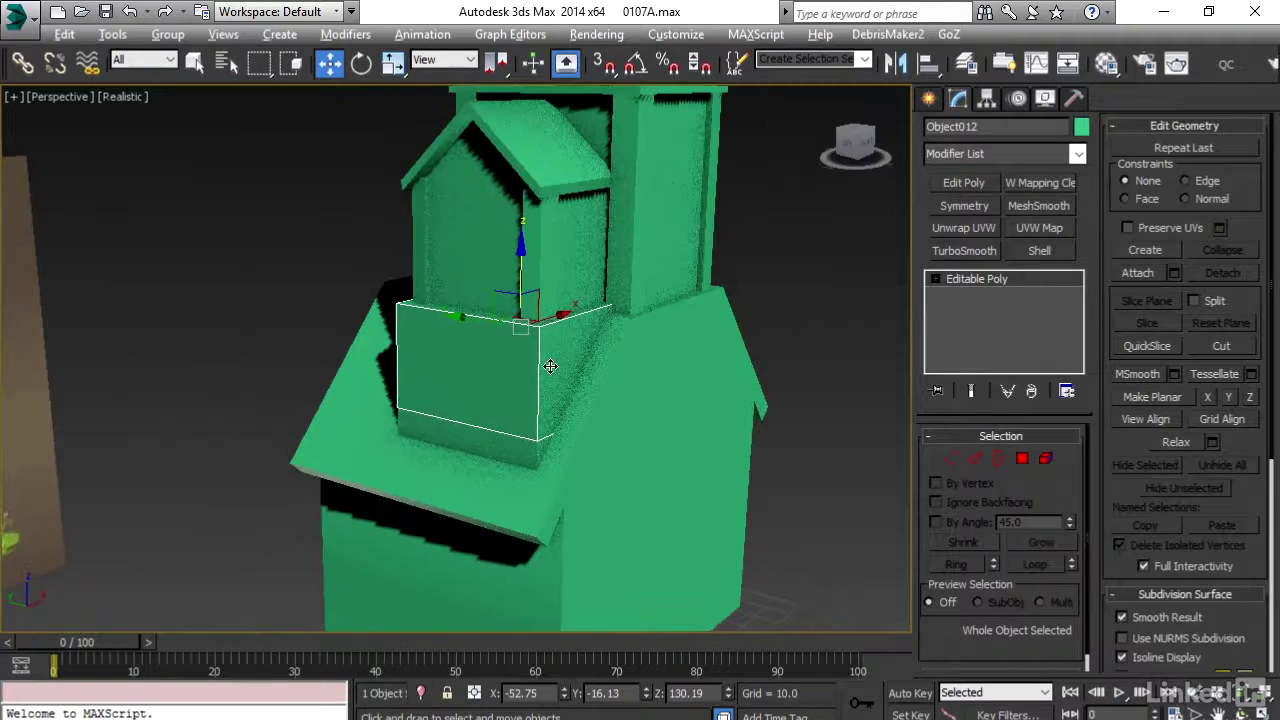
Shift the plain box outward along X and scale it down to about 6.1 in Z and 12.1 in X
{"action": "left_click_drag", "start_coordinate": [560, 316], "coordinate": [531, 324]}
{"action": "key", "text": "r"}
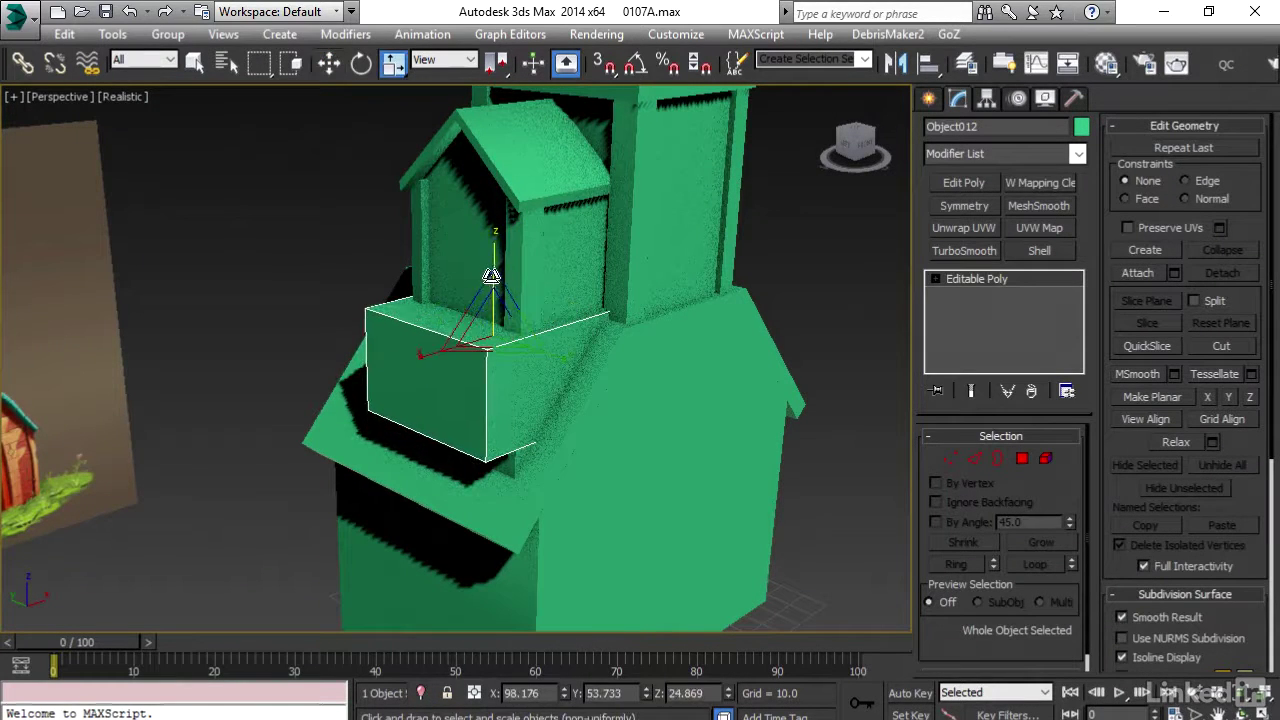
{"action": "left_click_drag", "start_coordinate": [492, 277], "coordinate": [500, 452]}
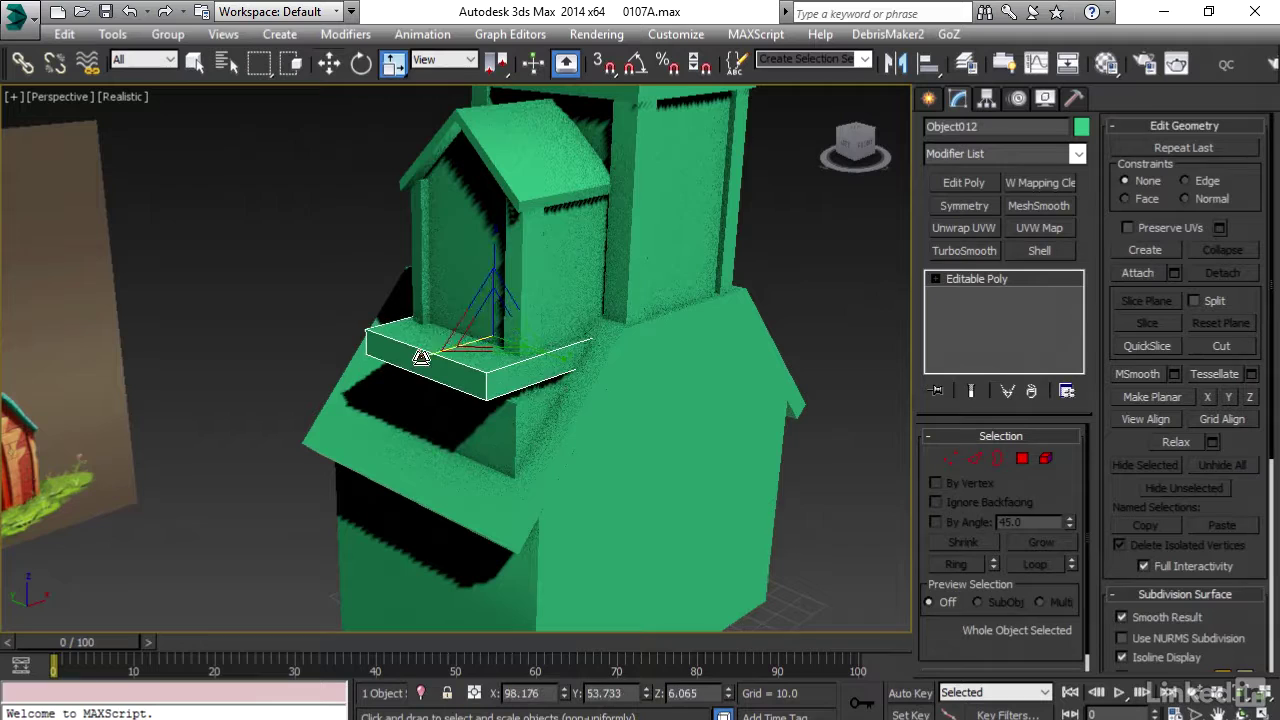
{"action": "left_click_drag", "start_coordinate": [420, 350], "coordinate": [703, 312]}
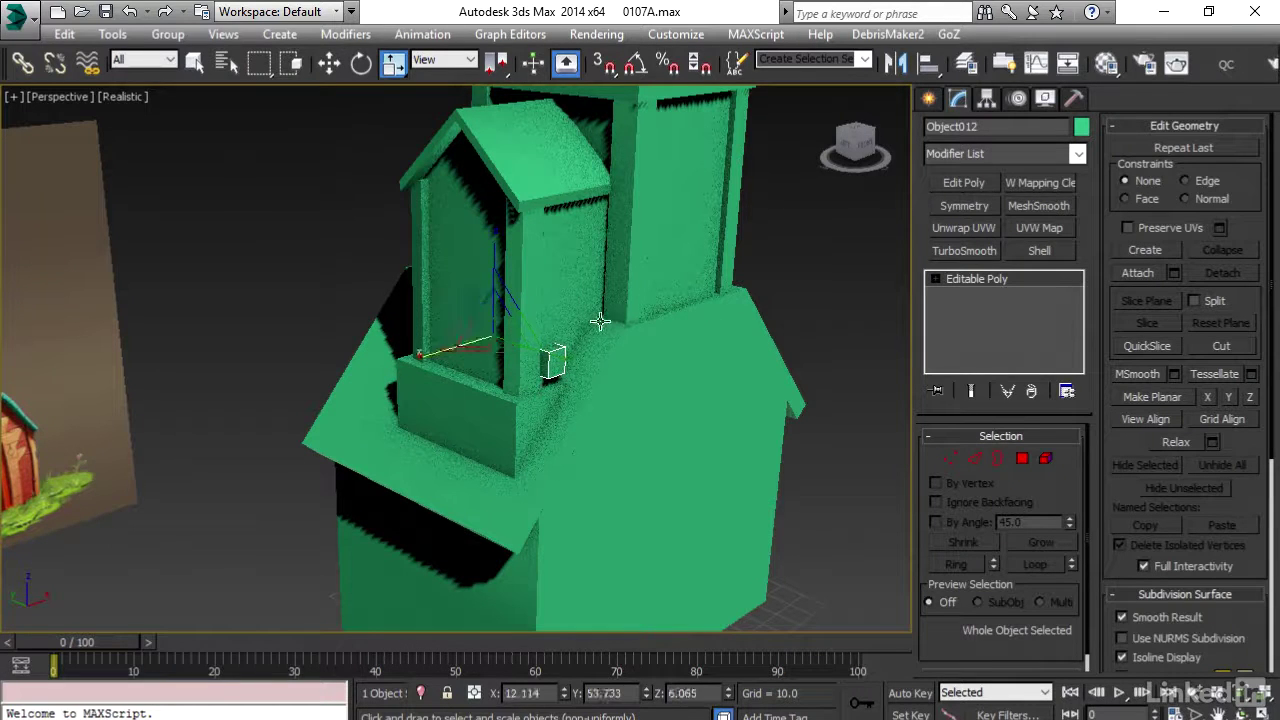
Place the bar in front of the dormer at about X -86.5 and raise it to about Z 142.6
{"action": "key", "text": "w"}
{"action": "left_click_drag", "start_coordinate": [550, 318], "coordinate": [489, 334]}
{"action": "middle_click_drag", "start_coordinate": [482, 371], "coordinate": [531, 368]}
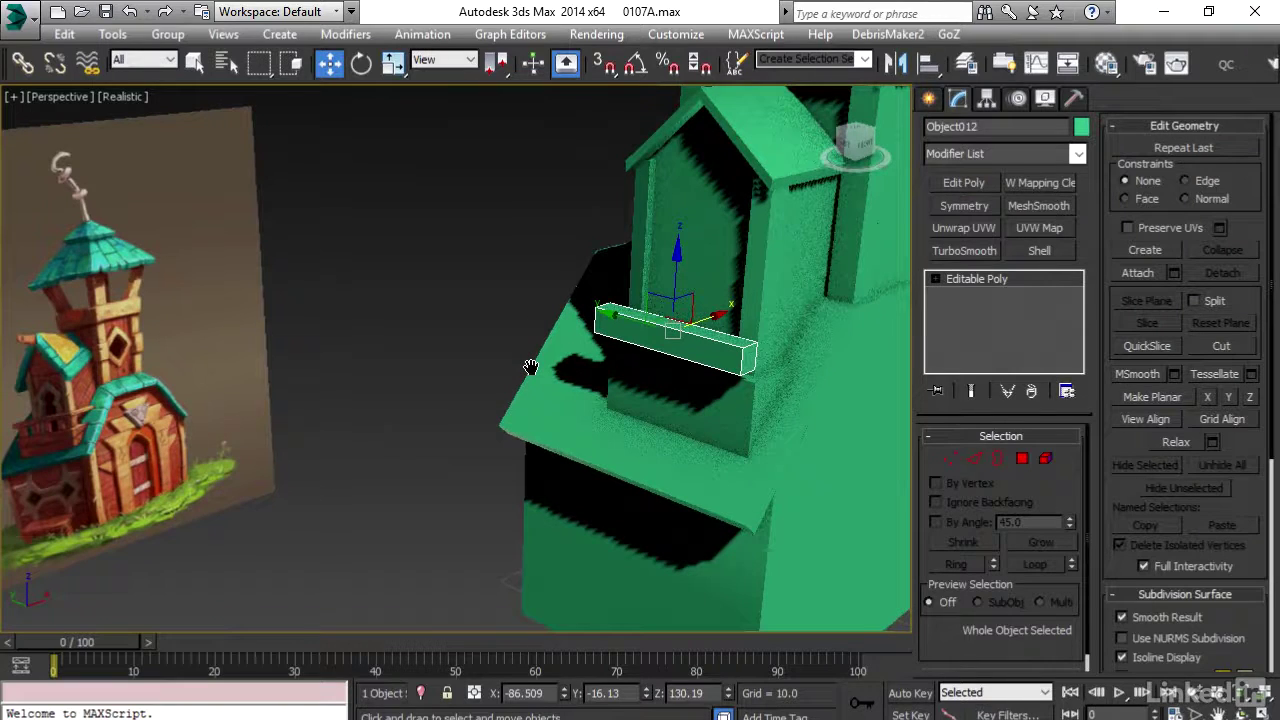
{"action": "middle_click_drag", "start_coordinate": [564, 367], "coordinate": [651, 343], "text": "alt"}
{"action": "mouse_move", "coordinate": [676, 282]}
{"action": "left_mouse_down"}
{"action": "mouse_move", "coordinate": [681, 232]}
{"action": "mouse_move", "coordinate": [689, 261]}
{"action": "left_mouse_up"}
Thin the front rail bar by scaling it in Z to about 2.4
{"action": "key", "text": "r"}
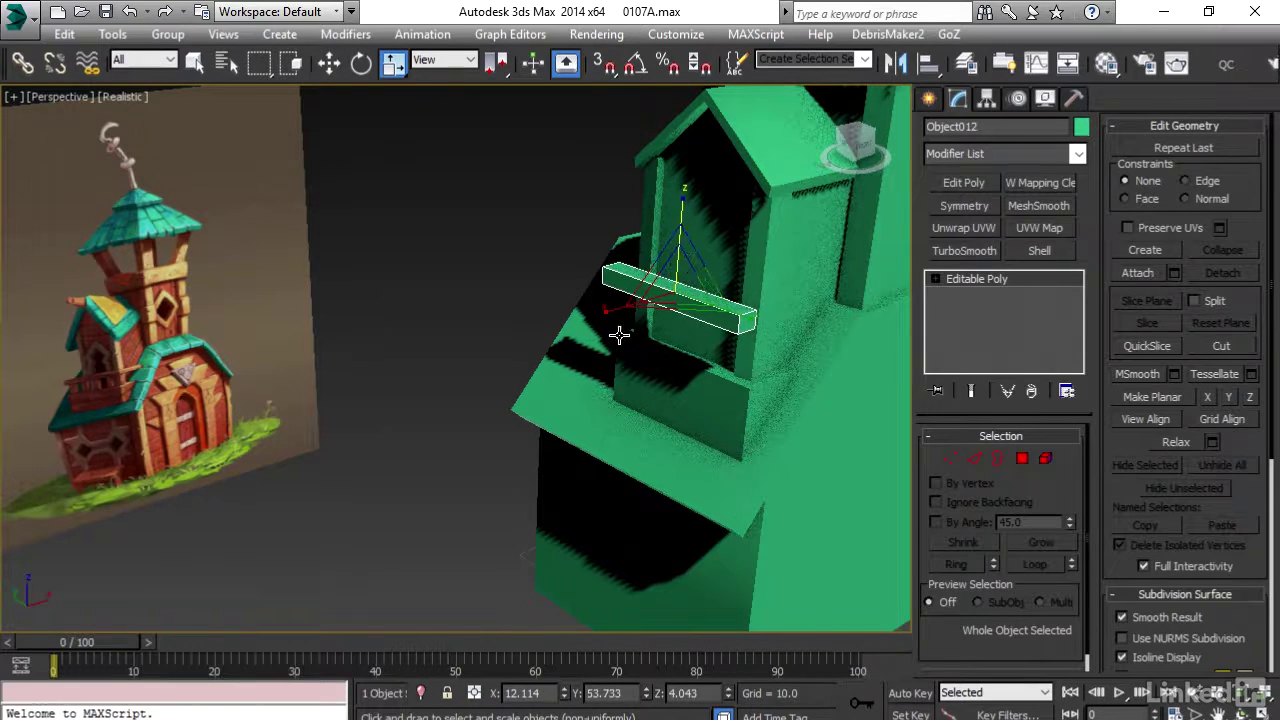
{"action": "middle_click_drag", "start_coordinate": [631, 346], "coordinate": [629, 424], "text": "alt"}
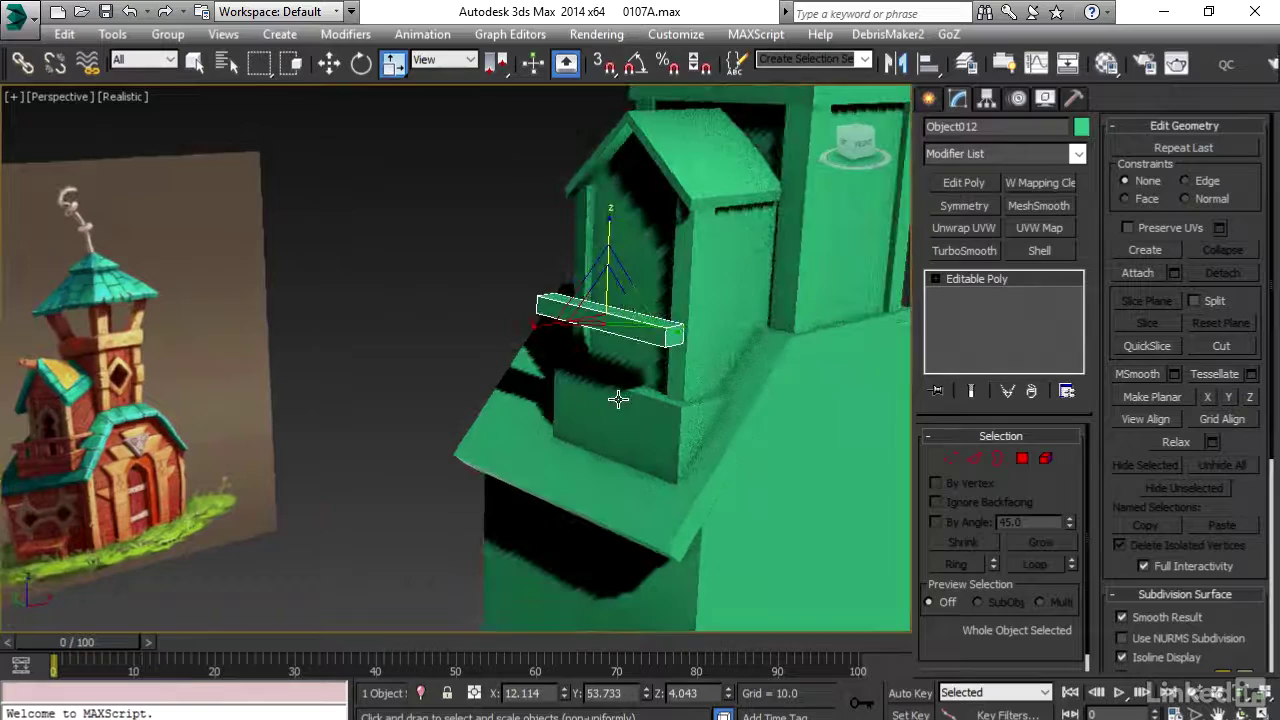
{"action": "key", "text": "w"}
{"action": "middle_click_drag", "start_coordinate": [589, 386], "coordinate": [596, 345], "text": "alt"}
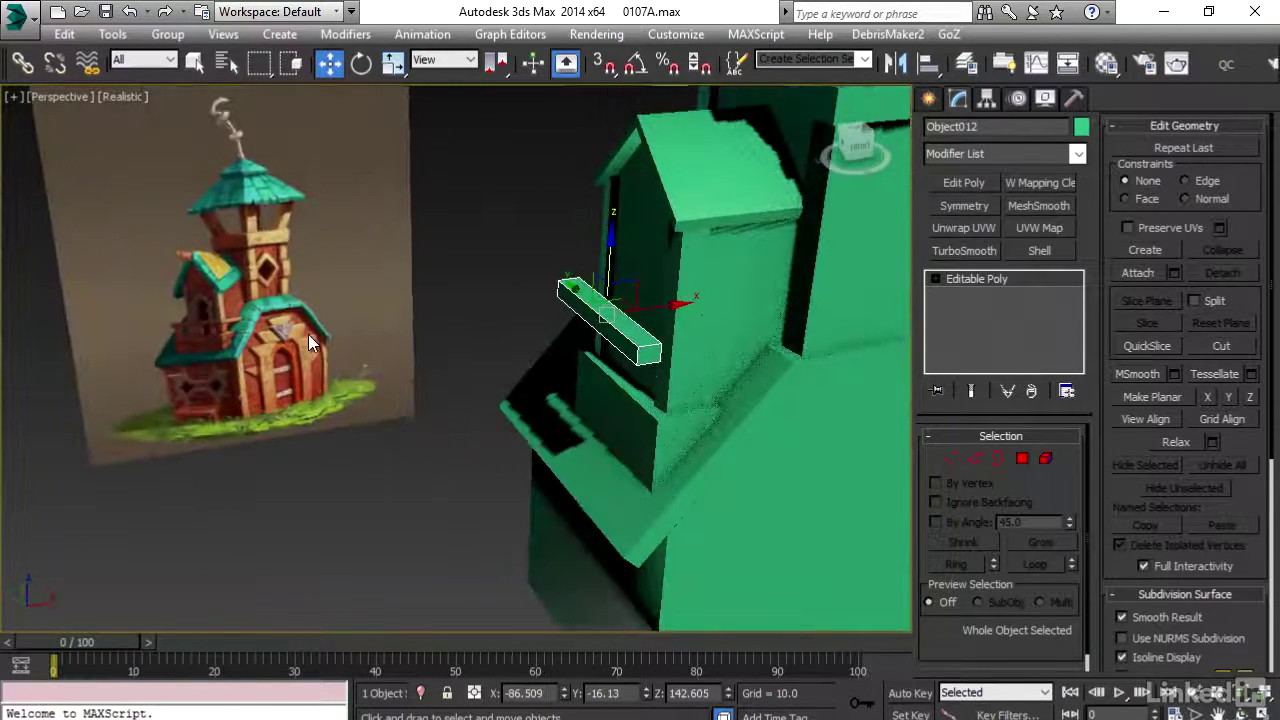
{"action": "middle_click_drag", "start_coordinate": [308, 334], "coordinate": [548, 246], "text": "alt"}
{"action": "key", "text": "r"}
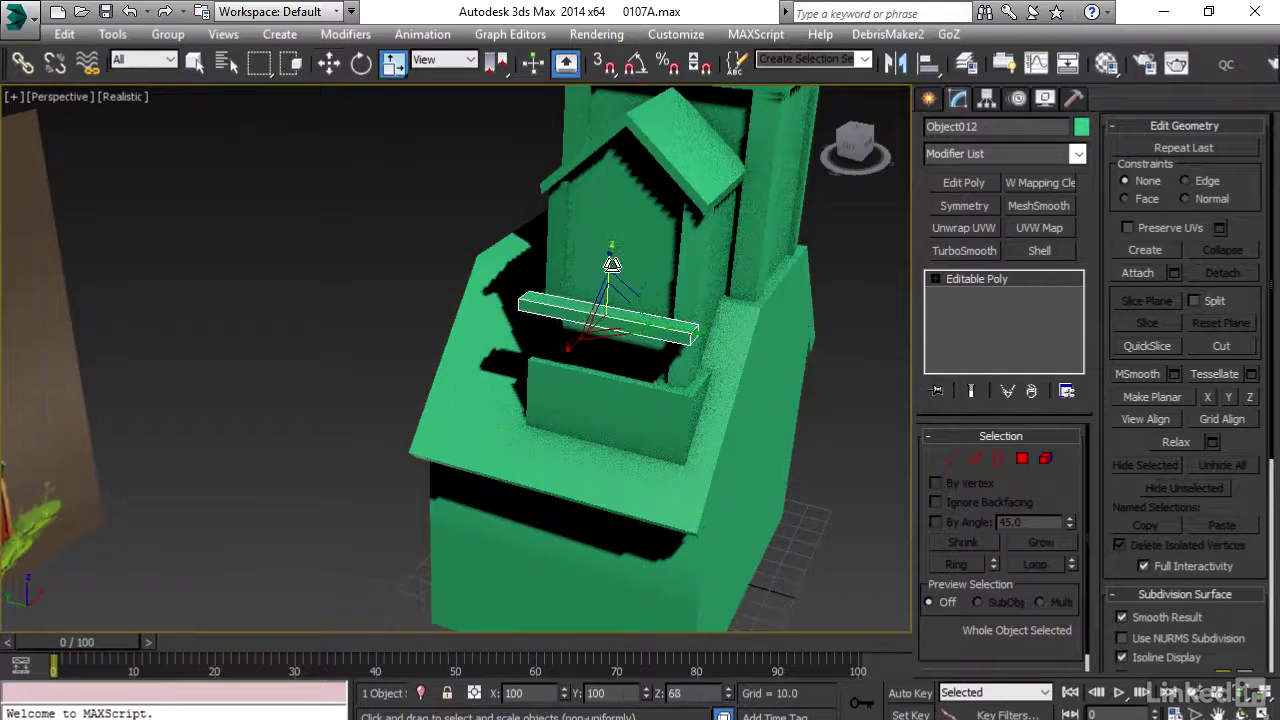
{"action": "left_click_drag", "start_coordinate": [612, 264], "coordinate": [612, 270]}
Examine the balcony railing on the reference image and compare it with the modeled dormer
{"action": "middle_click_drag", "start_coordinate": [169, 344], "coordinate": [329, 400]}
{"action": "scroll", "coordinate": [225, 410], "scroll_direction": "up", "scroll_amount": 4}
{"action": "middle_click_drag", "start_coordinate": [221, 411], "coordinate": [560, 405], "text": "alt"}
{"action": "middle_click_drag", "start_coordinate": [560, 405], "coordinate": [575, 500]}
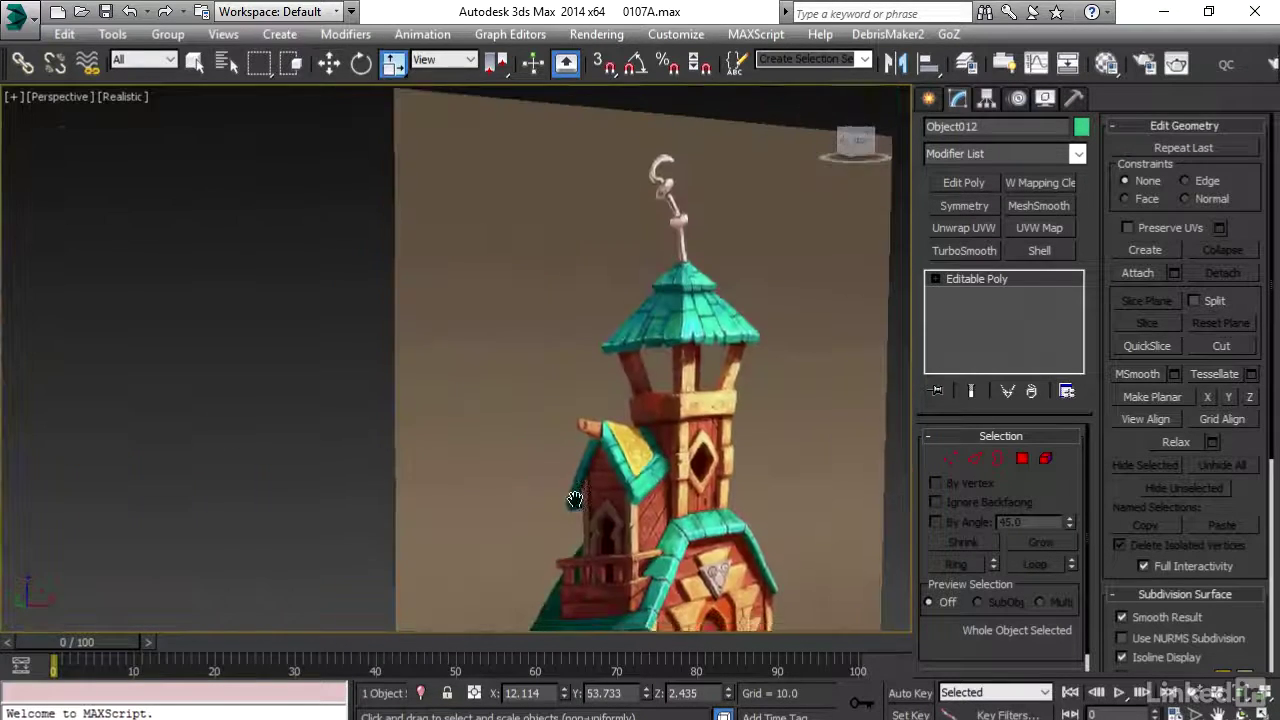
{"action": "scroll", "coordinate": [453, 463], "scroll_direction": "up", "scroll_amount": 5}
{"action": "scroll", "coordinate": [342, 199], "scroll_direction": "down", "scroll_amount": 8}
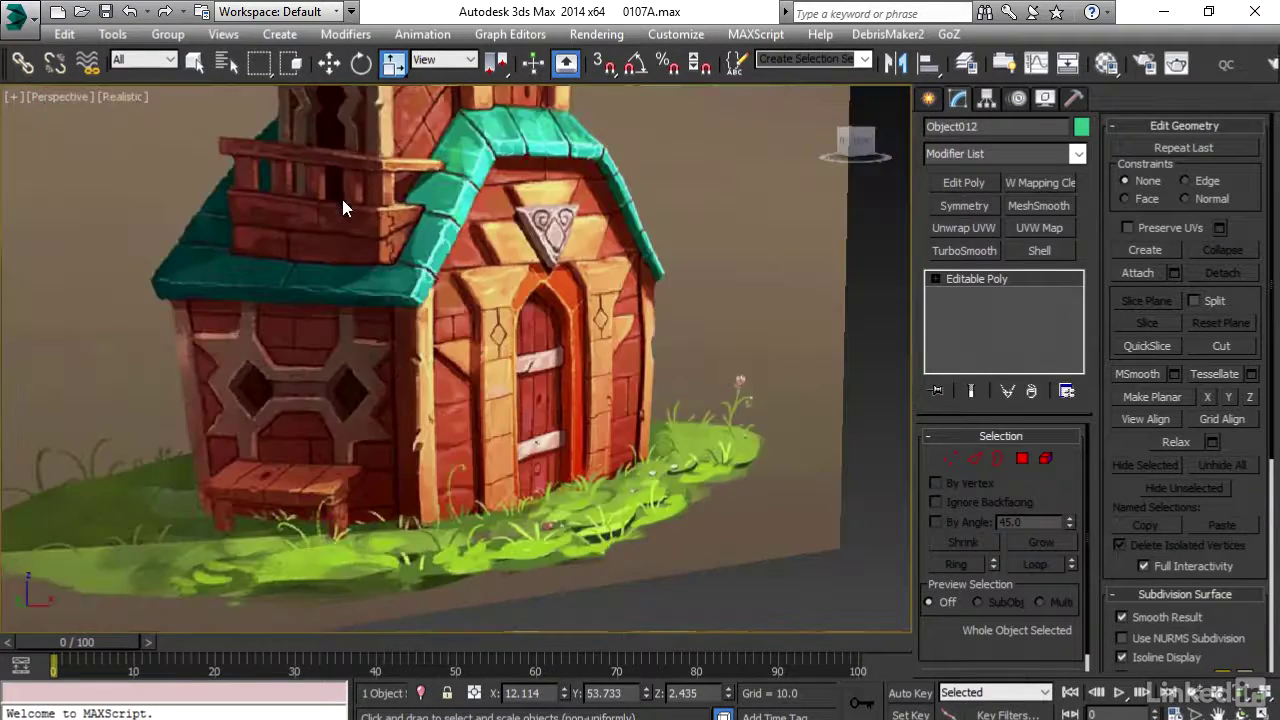
{"action": "middle_click_drag", "start_coordinate": [573, 253], "coordinate": [365, 268]}
{"action": "scroll", "coordinate": [365, 268], "scroll_direction": "down", "scroll_amount": 3}
{"action": "middle_click_drag", "start_coordinate": [537, 303], "coordinate": [426, 430]}
{"action": "scroll", "coordinate": [378, 298], "scroll_direction": "up", "scroll_amount": 5}
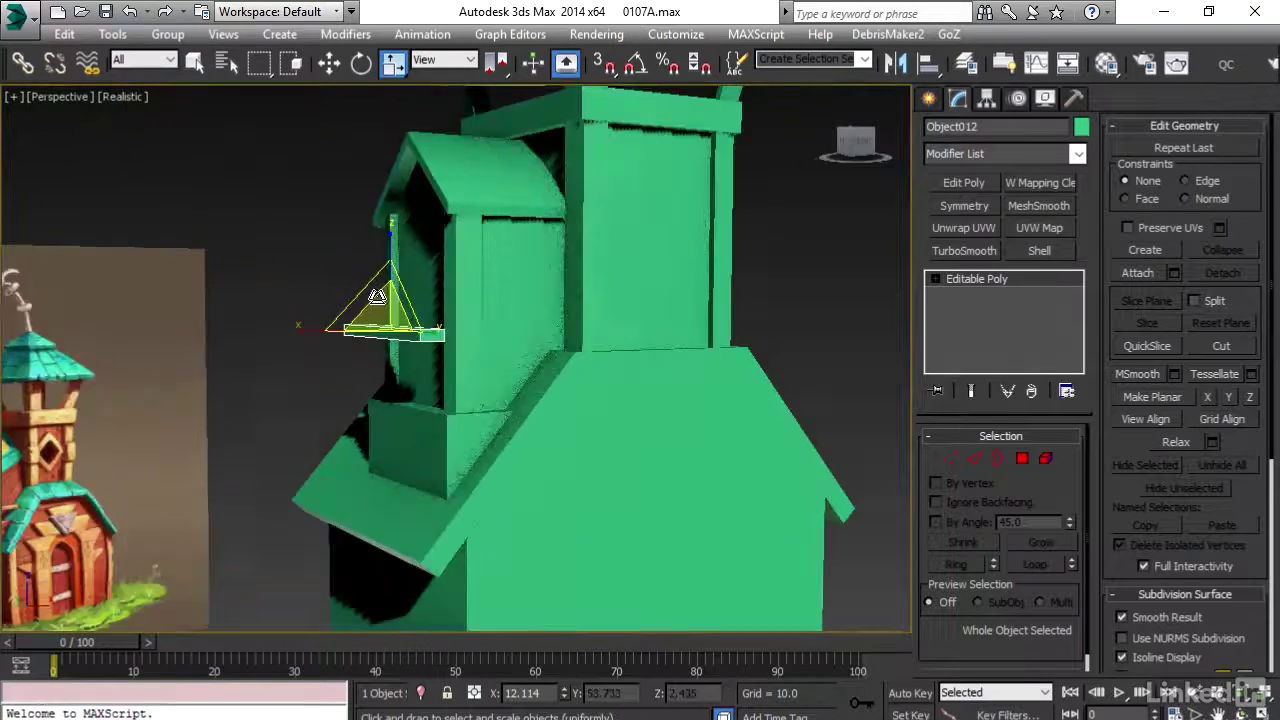
Widen the front rail bar along Y to a scale of about 59.5 so it overhangs the balcony box
{"action": "middle_click_drag", "start_coordinate": [378, 298], "coordinate": [487, 361], "text": "alt"}
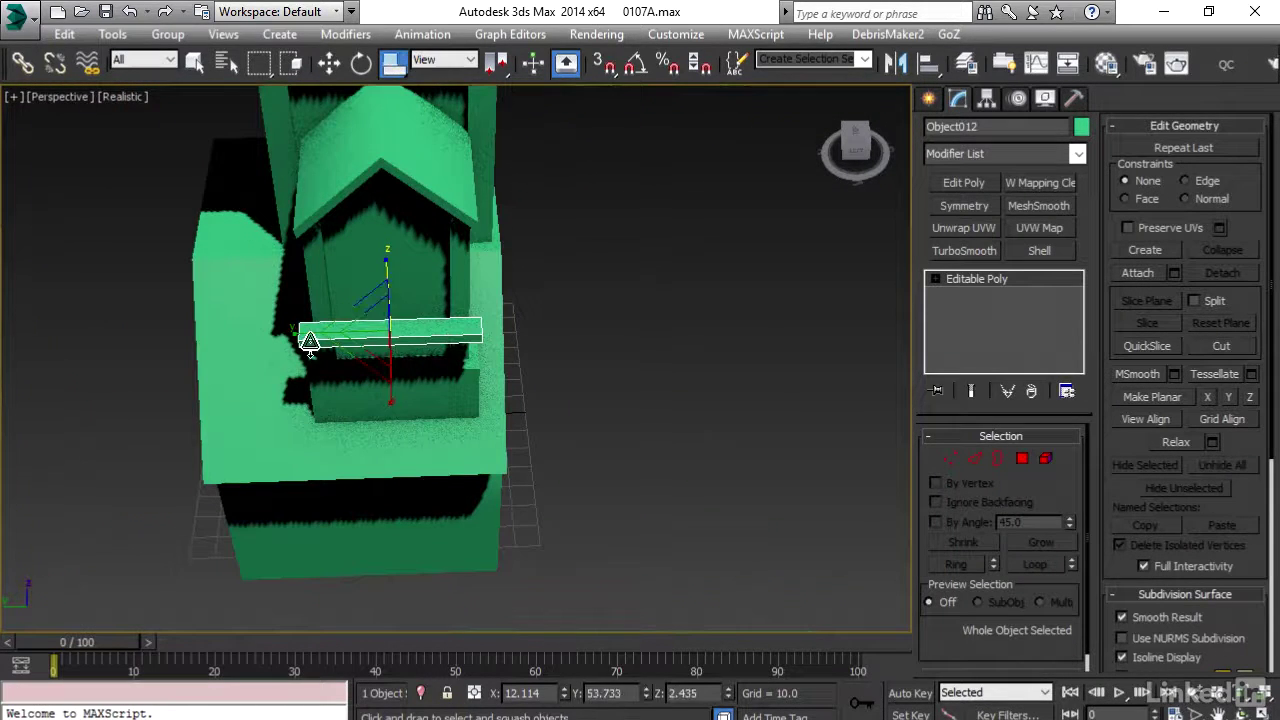
{"action": "left_click_drag", "start_coordinate": [302, 335], "coordinate": [293, 338]}
{"action": "scroll", "coordinate": [306, 314], "scroll_direction": "up", "scroll_amount": 5}
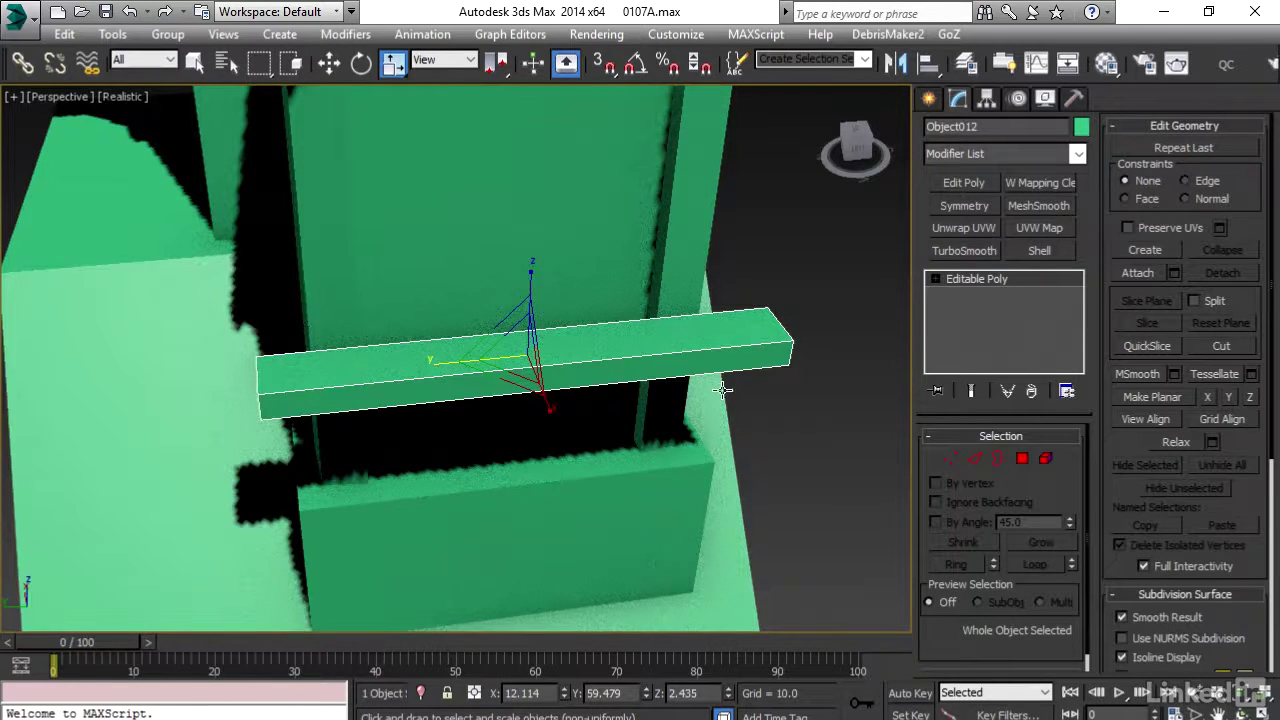
Insert an edge loop near each end of the front rail bar with SwiftLoop
{"action": "mouse_move", "coordinate": [722, 390]}
{"action": "middle_mouse_down", "text": "alt"}
{"action": "mouse_move", "coordinate": [694, 409]}
{"action": "mouse_move", "coordinate": [730, 395]}
{"action": "middle_mouse_up", "text": "alt"}
{"action": "key", "text": "alt+1"}
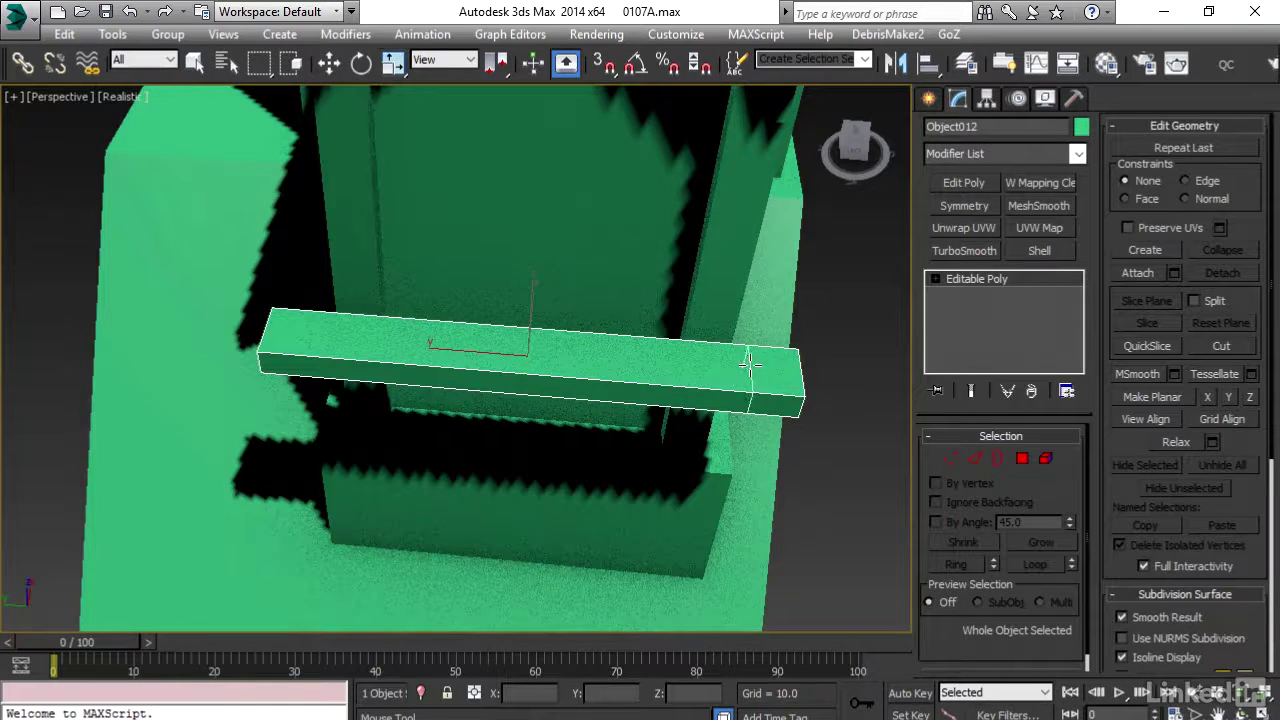
{"action": "left_click", "coordinate": [753, 365]}
Extrude the two back-facing end polygons of the rail bar by 483.84 to form side rails along the dormer
{"action": "left_click", "coordinate": [1022, 459]}
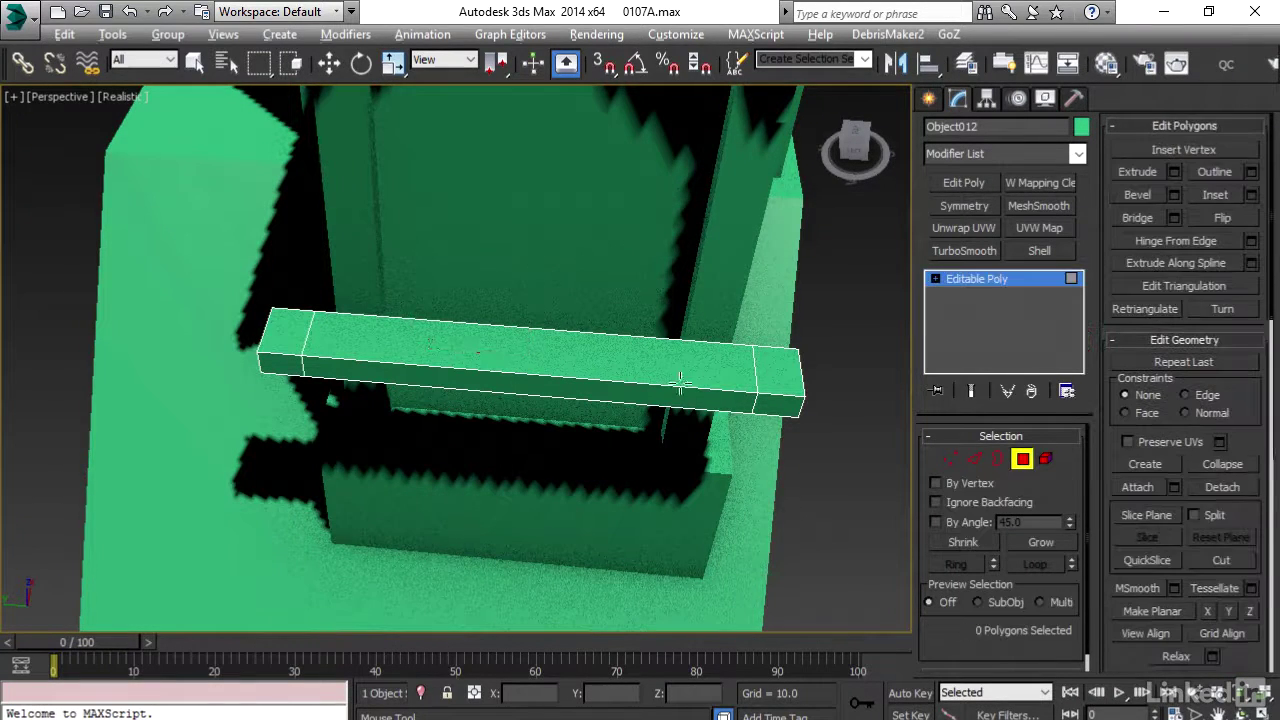
{"action": "middle_click_drag", "start_coordinate": [677, 380], "coordinate": [480, 471], "text": "alt"}
{"action": "key", "text": "w"}
{"action": "middle_click_drag", "start_coordinate": [550, 563], "coordinate": [546, 398], "text": "alt"}
{"action": "left_click", "coordinate": [405, 455]}
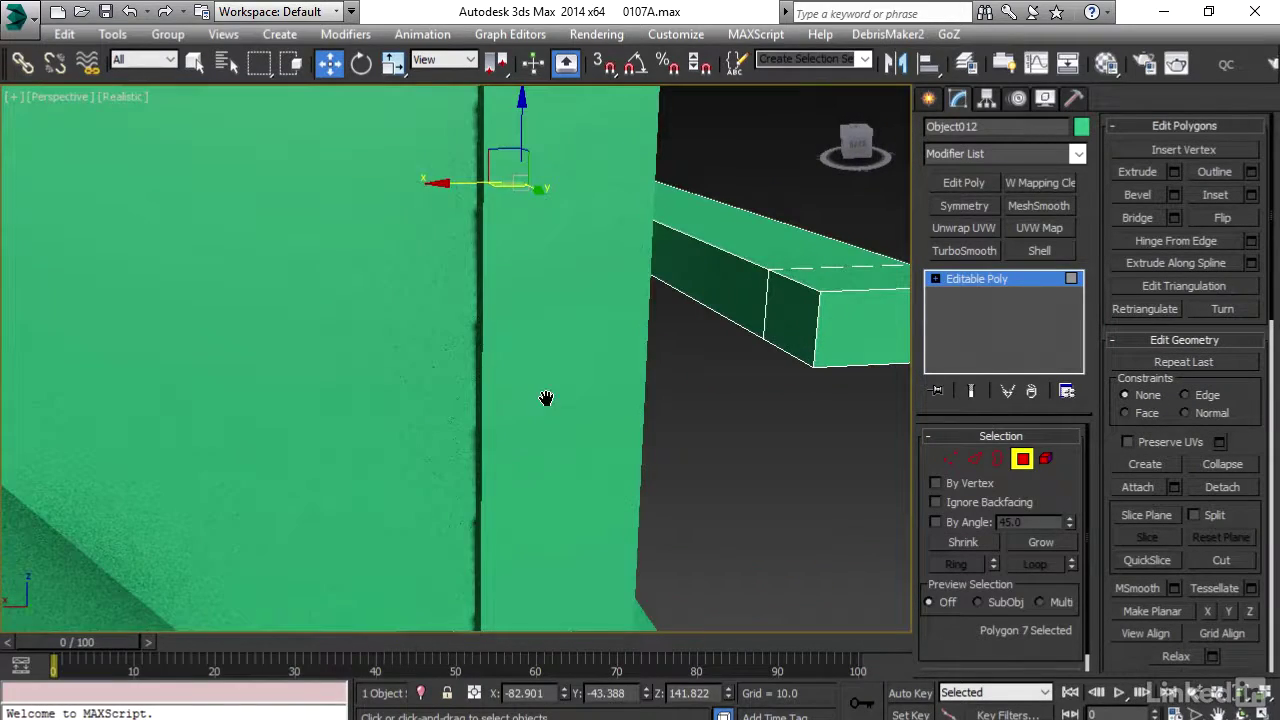
{"action": "left_click", "coordinate": [809, 308], "text": "ctrl"}
{"action": "middle_click_drag", "start_coordinate": [809, 308], "coordinate": [1035, 381], "text": "alt"}
{"action": "scroll", "coordinate": [752, 357], "scroll_direction": "down", "scroll_amount": 5}
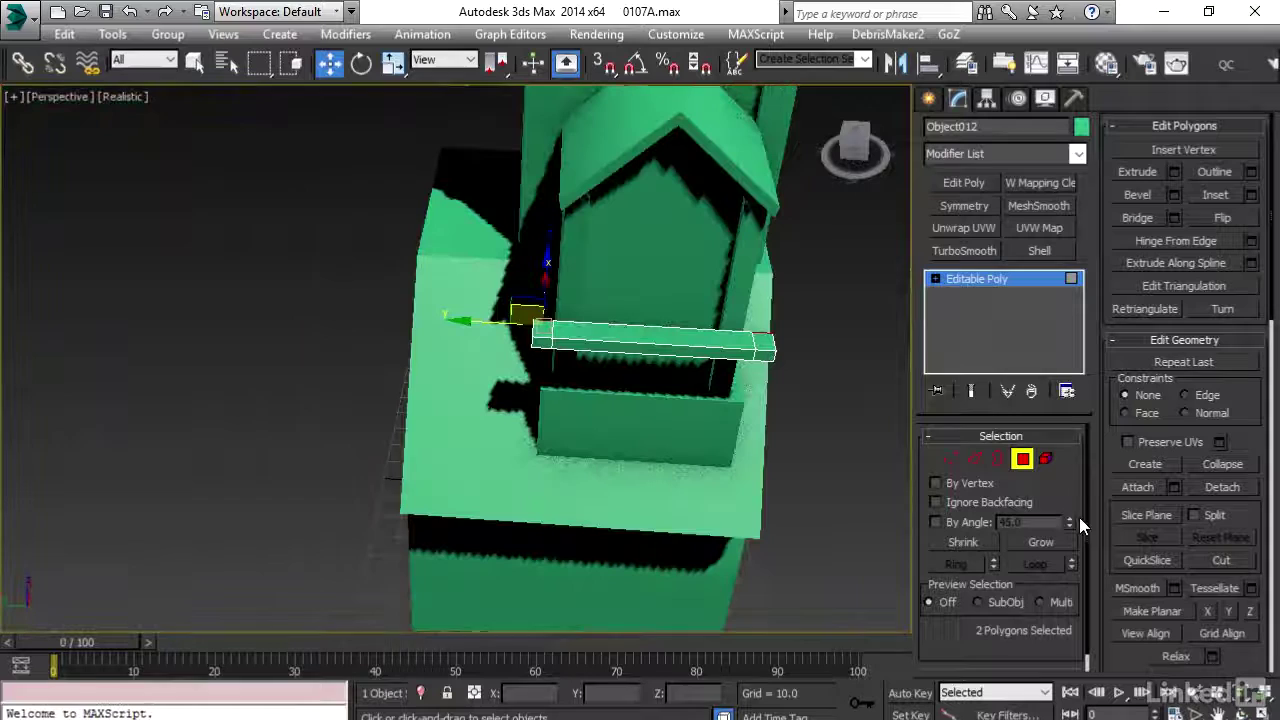
{"action": "left_click", "coordinate": [1174, 172]}
{"action": "middle_click_drag", "start_coordinate": [865, 292], "coordinate": [600, 370], "text": "alt"}
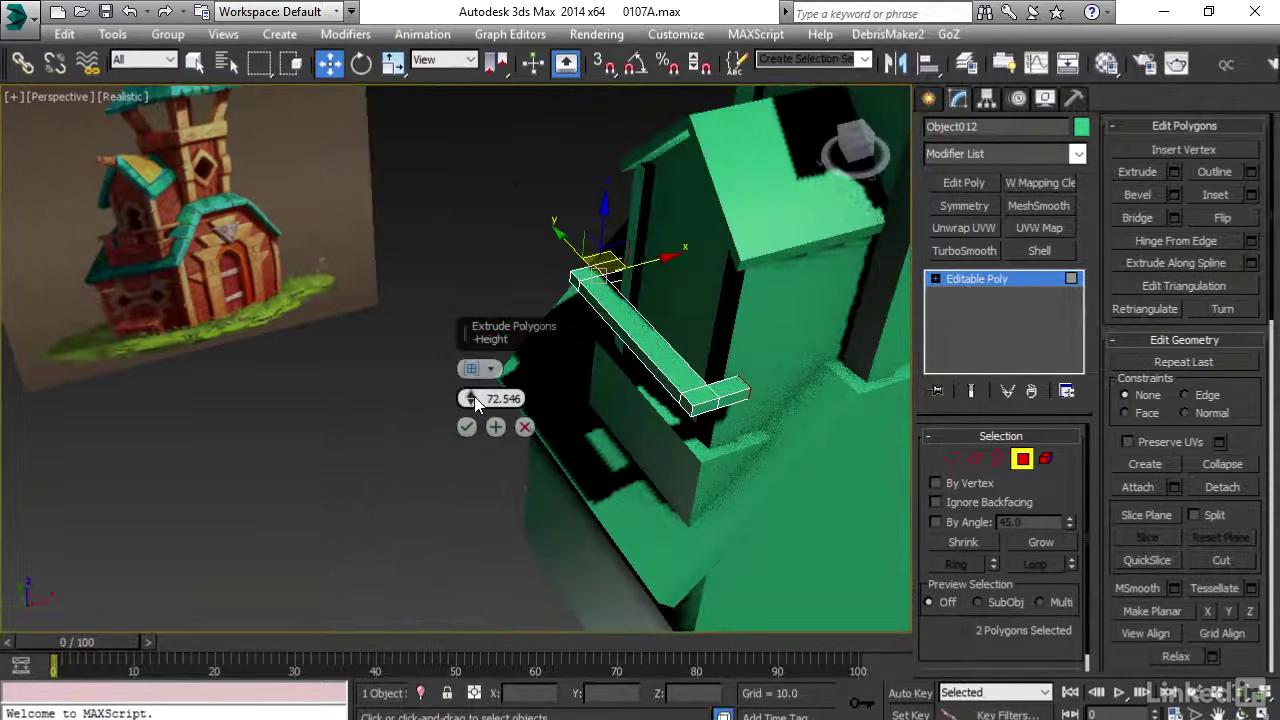
{"action": "left_click_drag", "start_coordinate": [458, 209], "coordinate": [458, 130]}
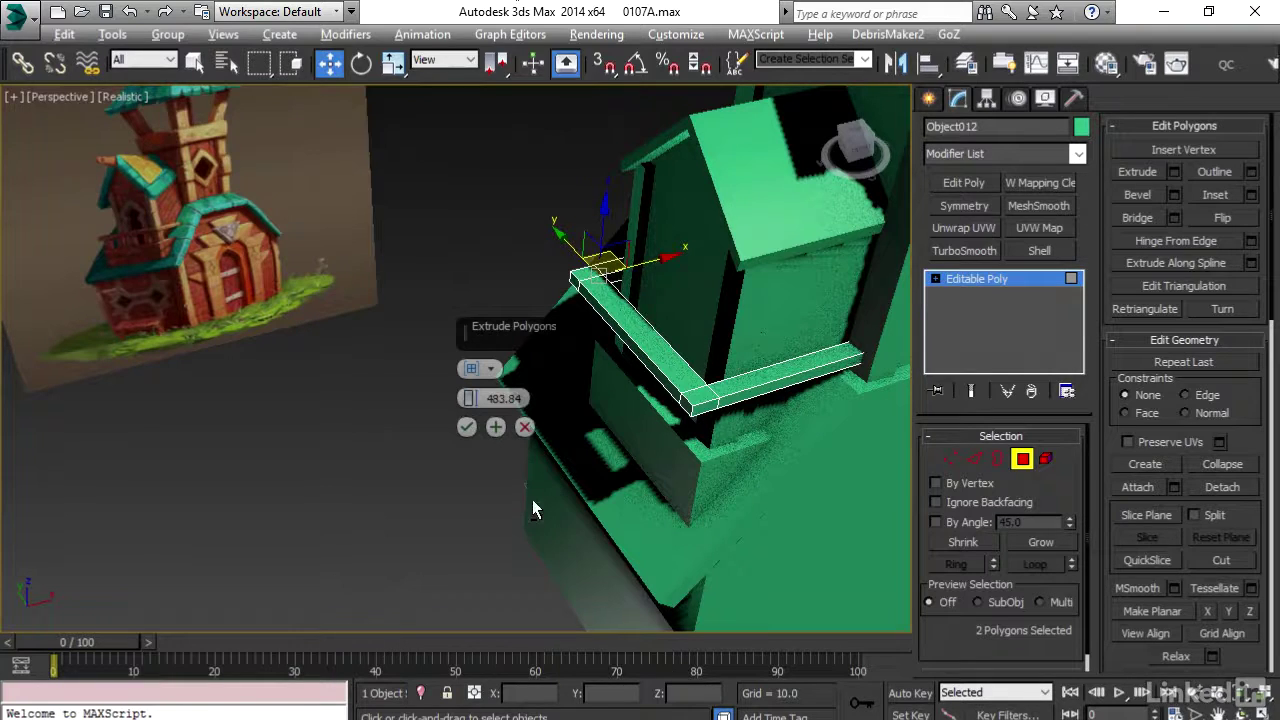
{"action": "left_click", "coordinate": [467, 427]}
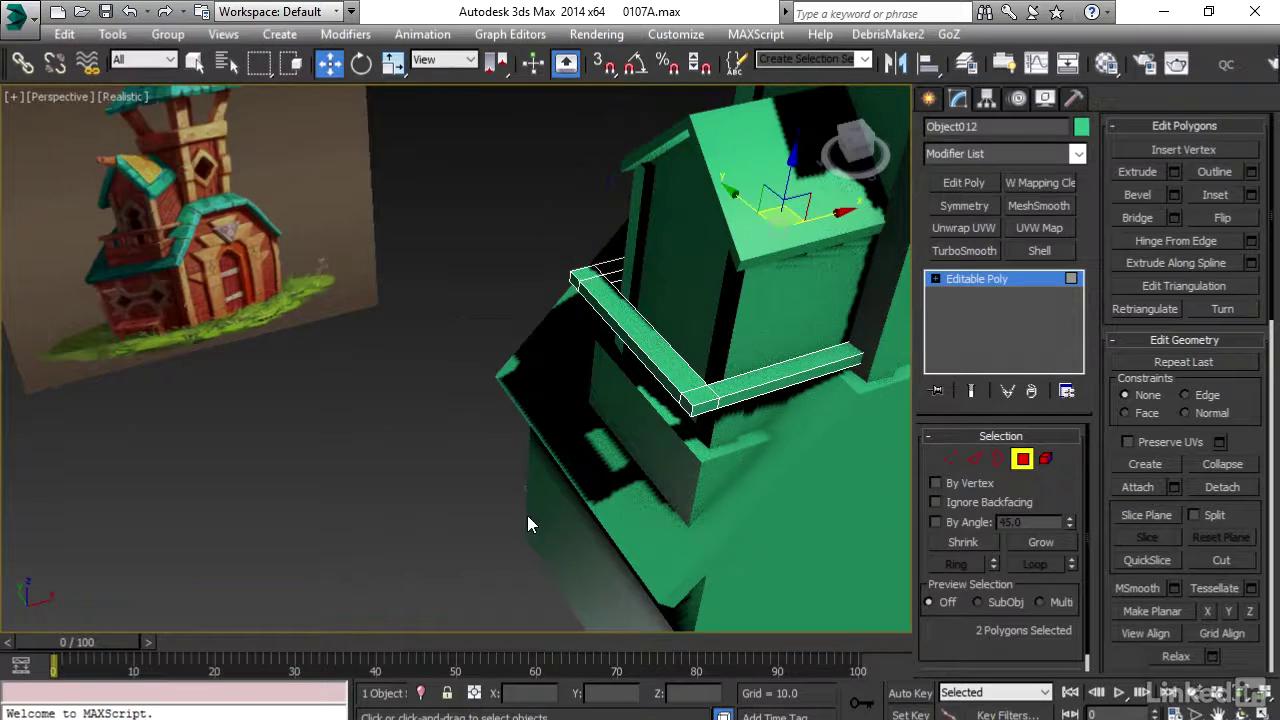
{"action": "middle_click_drag", "start_coordinate": [527, 515], "coordinate": [581, 471], "text": "alt"}
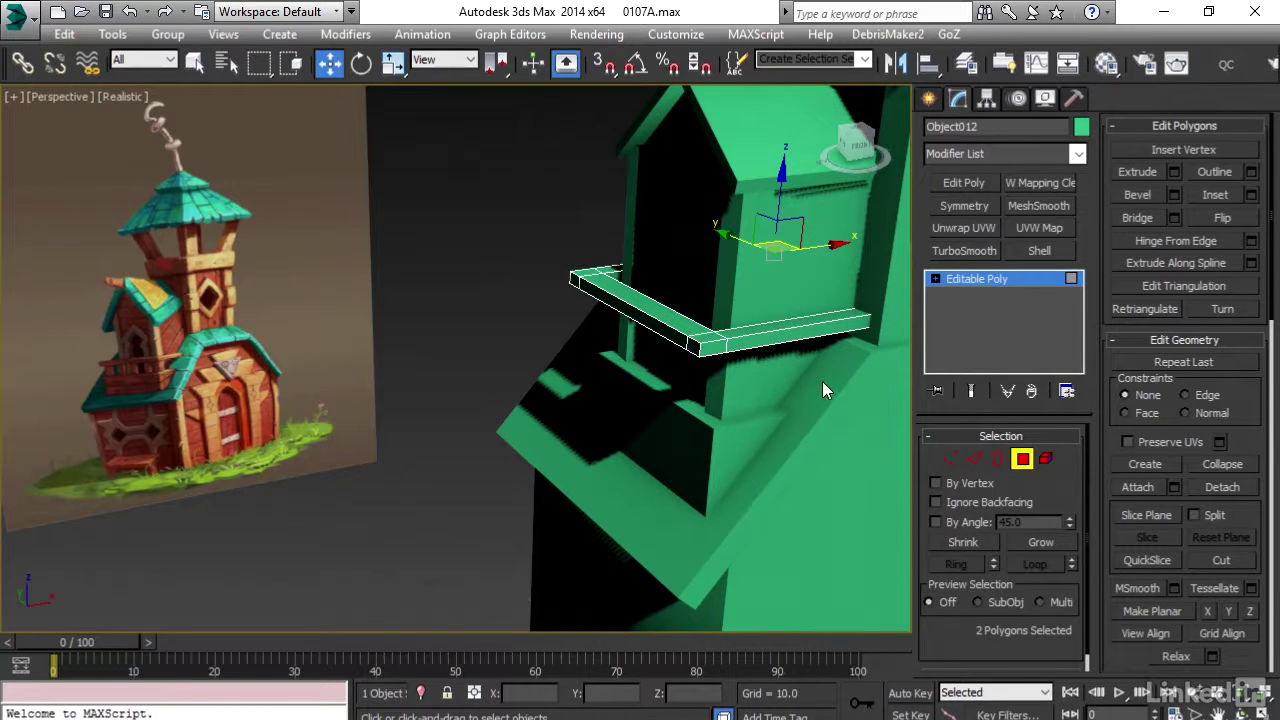
{"action": "left_click", "coordinate": [1023, 460]}
Move the U-shaped railing outward and down to about X -90.7 and Z 127.7, just above the balcony box
{"action": "left_click_drag", "start_coordinate": [700, 300], "coordinate": [663, 364]}
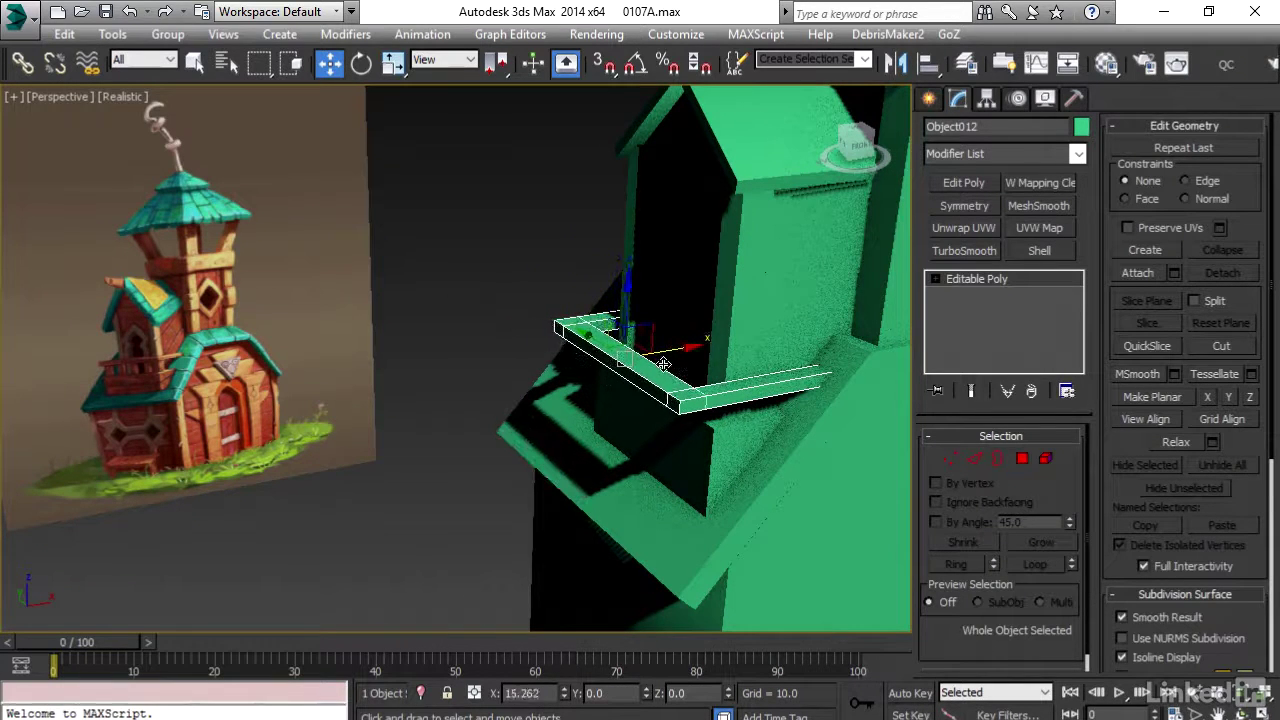
{"action": "left_click_drag", "start_coordinate": [626, 298], "coordinate": [625, 310]}
{"action": "middle_click_drag", "start_coordinate": [708, 398], "coordinate": [675, 390], "text": "alt"}
Move the balcony box outward to X -57.2 and shift the railing slightly along X back toward the dormer
{"action": "left_click", "coordinate": [698, 448]}
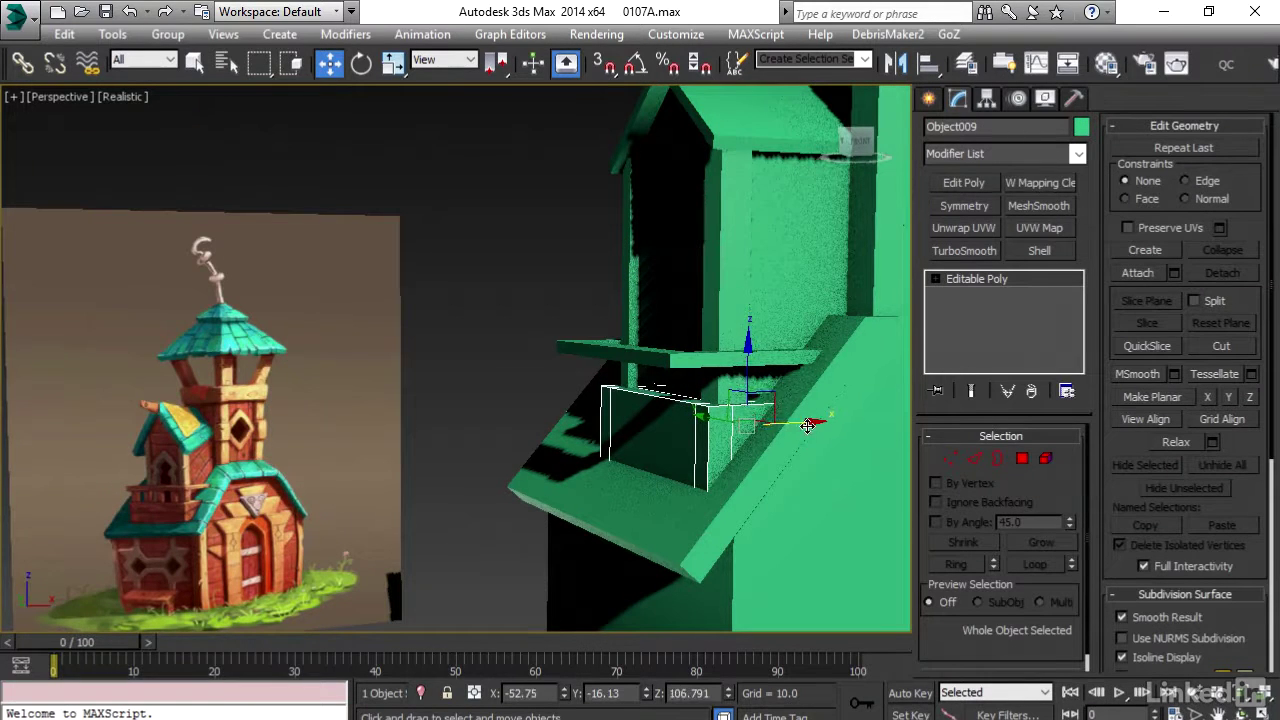
{"action": "left_click_drag", "start_coordinate": [807, 426], "coordinate": [792, 424]}
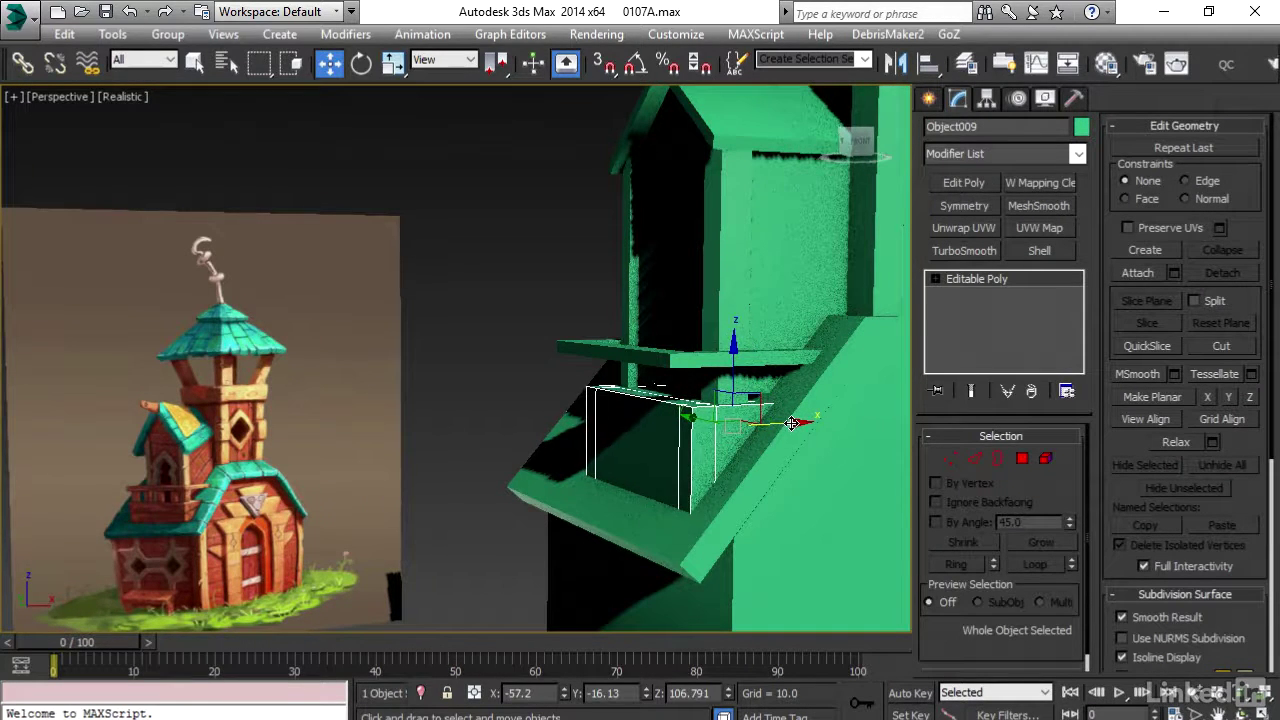
{"action": "middle_click_drag", "start_coordinate": [792, 423], "coordinate": [724, 427], "text": "alt"}
{"action": "left_click", "coordinate": [626, 366]}
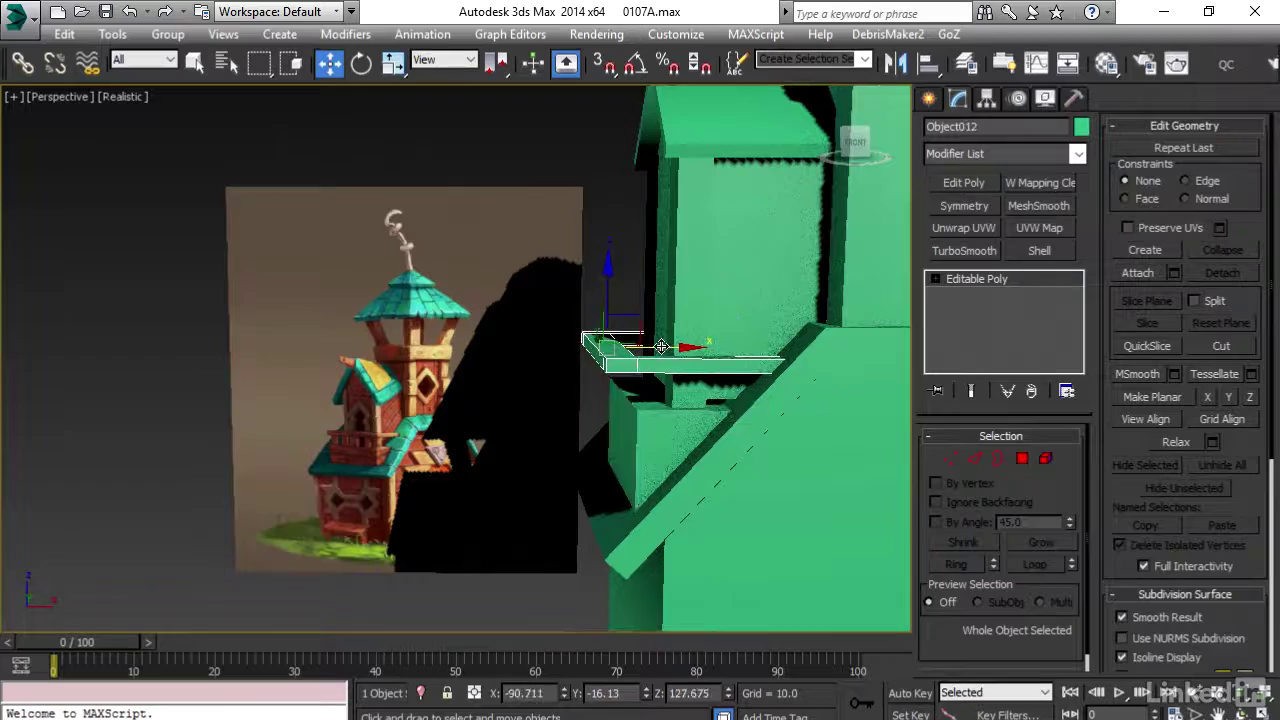
{"action": "left_click_drag", "start_coordinate": [661, 346], "coordinate": [683, 358]}
{"action": "middle_click_drag", "start_coordinate": [649, 390], "coordinate": [704, 439], "text": "alt"}
Nudge the balcony box along X to about -58.6
{"action": "left_click", "coordinate": [704, 439]}
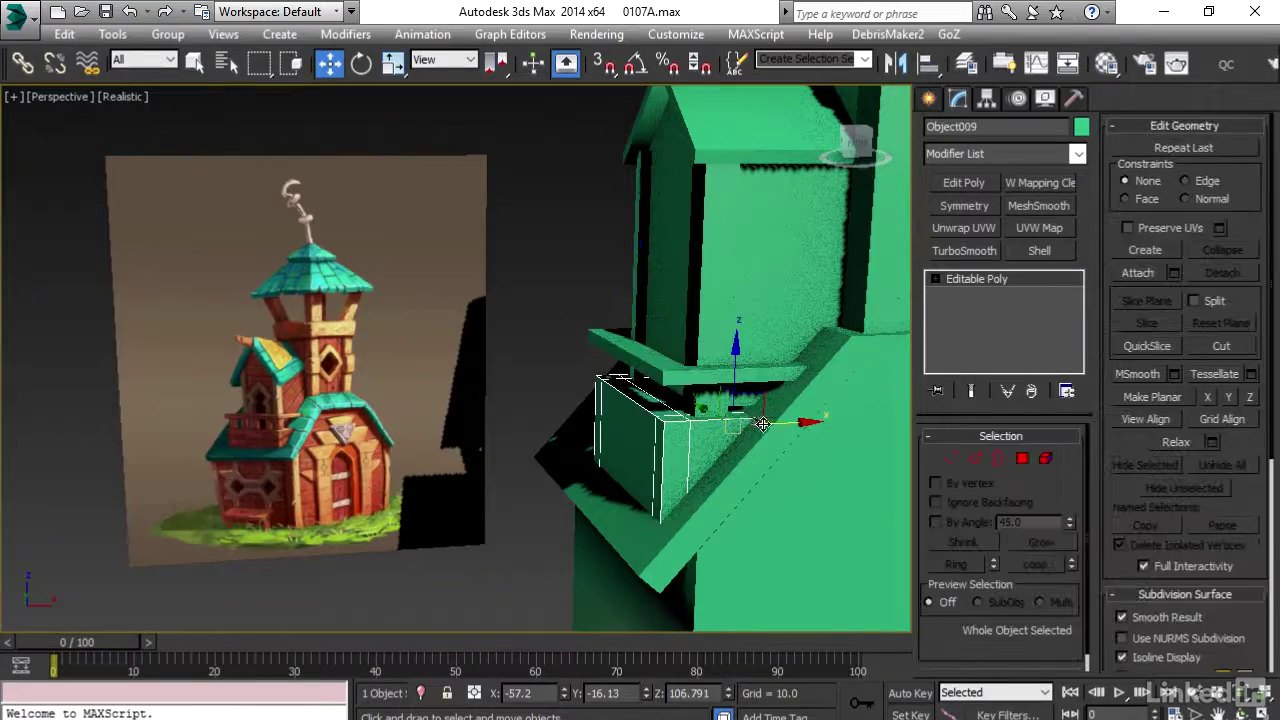
{"action": "left_click_drag", "start_coordinate": [762, 424], "coordinate": [764, 428]}
{"action": "middle_click_drag", "start_coordinate": [764, 428], "coordinate": [733, 368], "text": "alt"}
Clone the balcony box as a single independent copy about 15 units straight up along Z, ready for scaling
{"action": "left_click_drag", "start_coordinate": [733, 368], "coordinate": [737, 313], "text": "shift"}
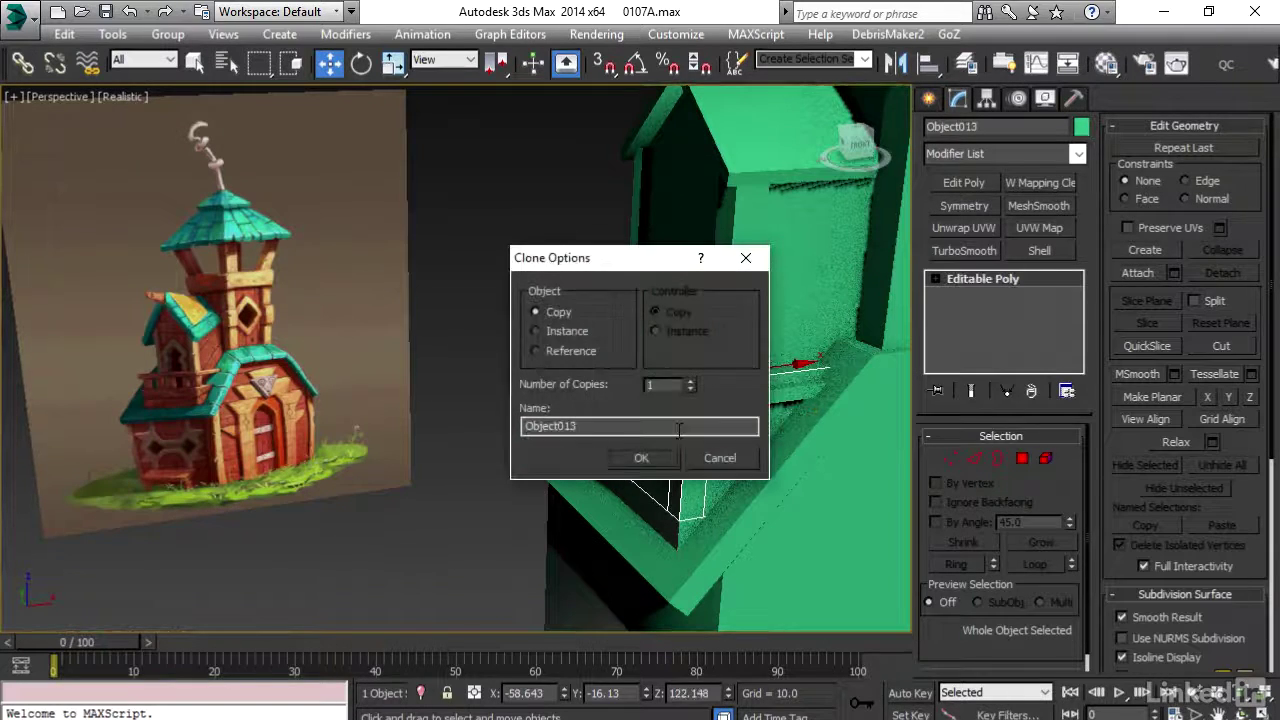
{"action": "left_click", "coordinate": [638, 458]}
{"action": "key", "text": "r"}
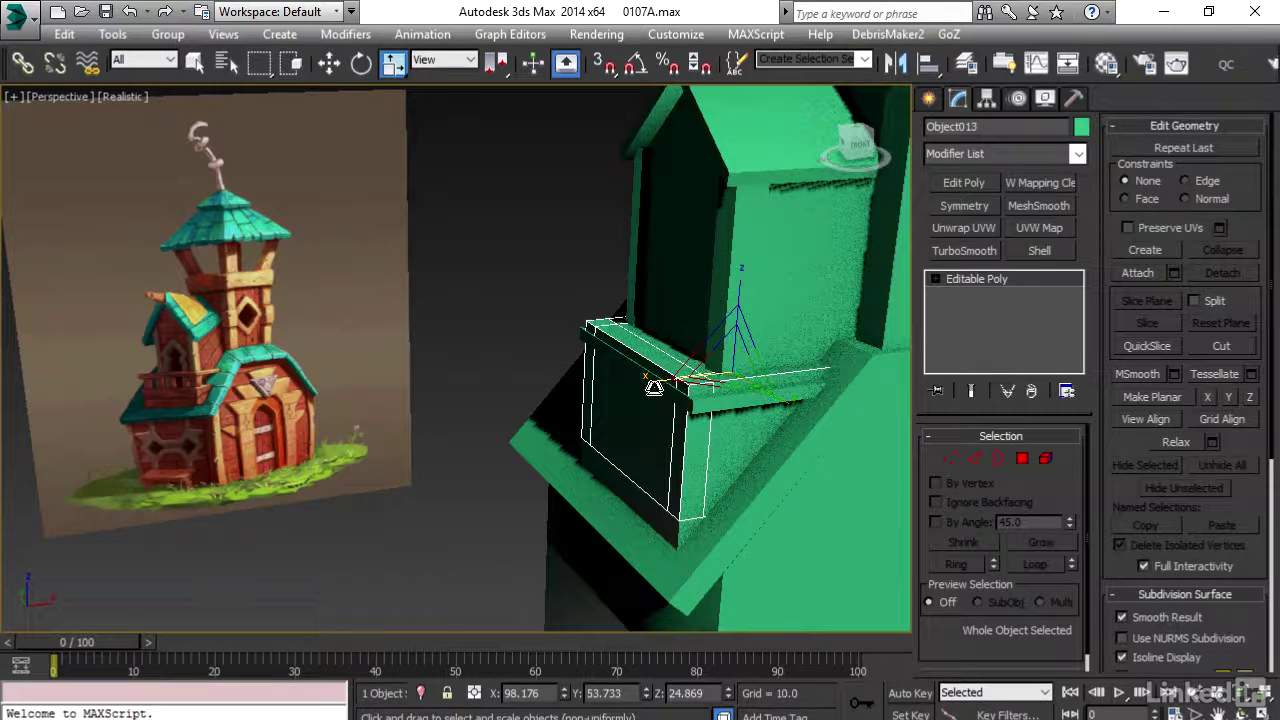
Pull the copied box out in front of the balcony and scale it down on its axes into a small upright post
{"action": "left_click_drag", "start_coordinate": [680, 386], "coordinate": [519, 396]}
{"action": "key", "text": "w"}
{"action": "key", "text": "r"}
{"action": "left_click_drag", "start_coordinate": [524, 335], "coordinate": [463, 360]}
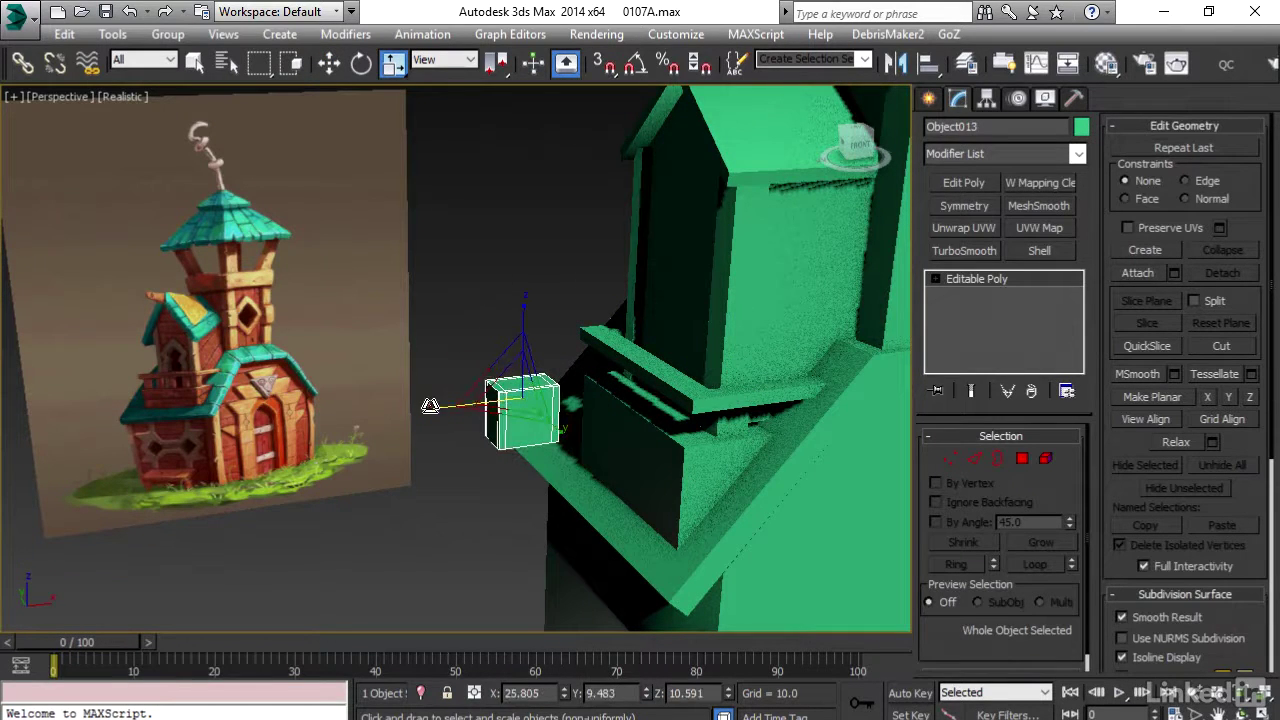
{"action": "left_click_drag", "start_coordinate": [430, 406], "coordinate": [486, 401]}
{"action": "middle_click_drag", "start_coordinate": [526, 432], "coordinate": [606, 466], "text": "alt"}
{"action": "left_click_drag", "start_coordinate": [591, 426], "coordinate": [562, 414]}
{"action": "left_click_drag", "start_coordinate": [485, 450], "coordinate": [512, 418]}
Move the small post along X to about -84.3, between the balcony box and the railing
{"action": "key", "text": "w"}
{"action": "middle_click_drag", "start_coordinate": [518, 410], "coordinate": [537, 402], "text": "alt"}
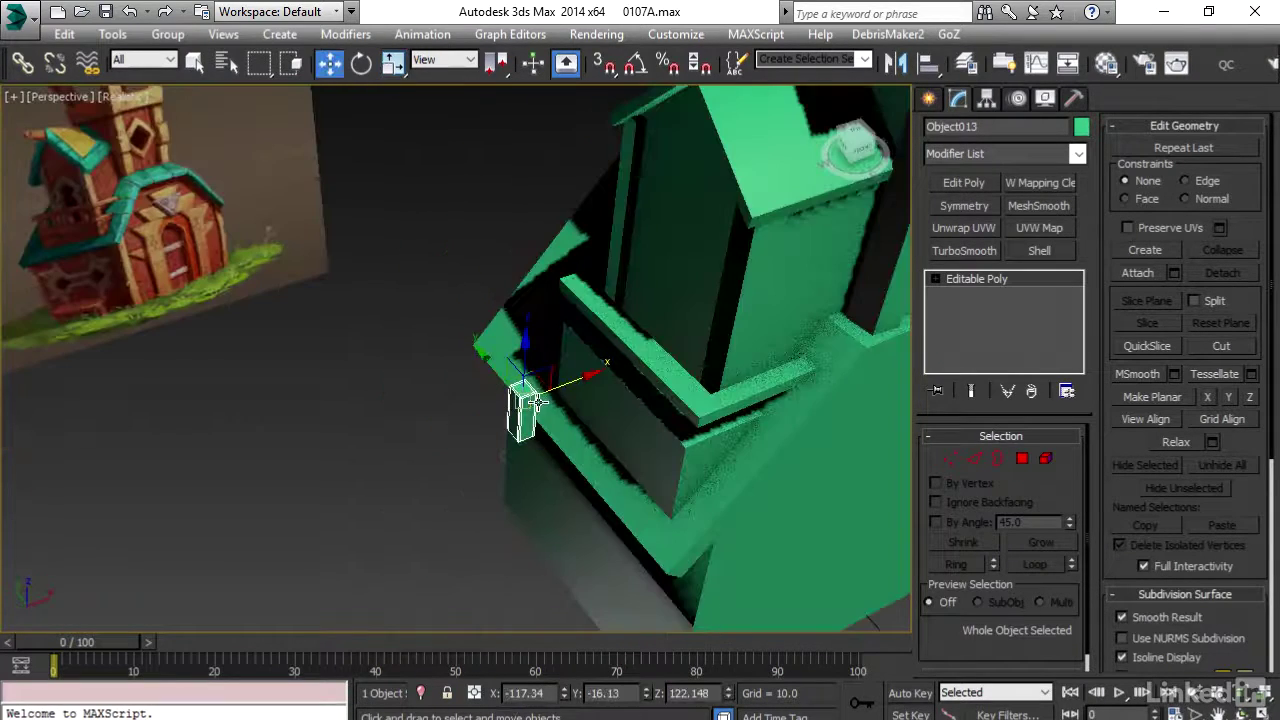
{"action": "left_click_drag", "start_coordinate": [581, 381], "coordinate": [683, 359]}
Clone the post as independent copies spaced along Y under the front railing, with the middle one at about Y -13.7
{"action": "middle_click_drag", "start_coordinate": [683, 359], "coordinate": [680, 337], "text": "alt"}
{"action": "scroll", "coordinate": [680, 337], "scroll_direction": "up", "scroll_amount": 6}
{"action": "middle_click_drag", "start_coordinate": [563, 392], "coordinate": [414, 406]}
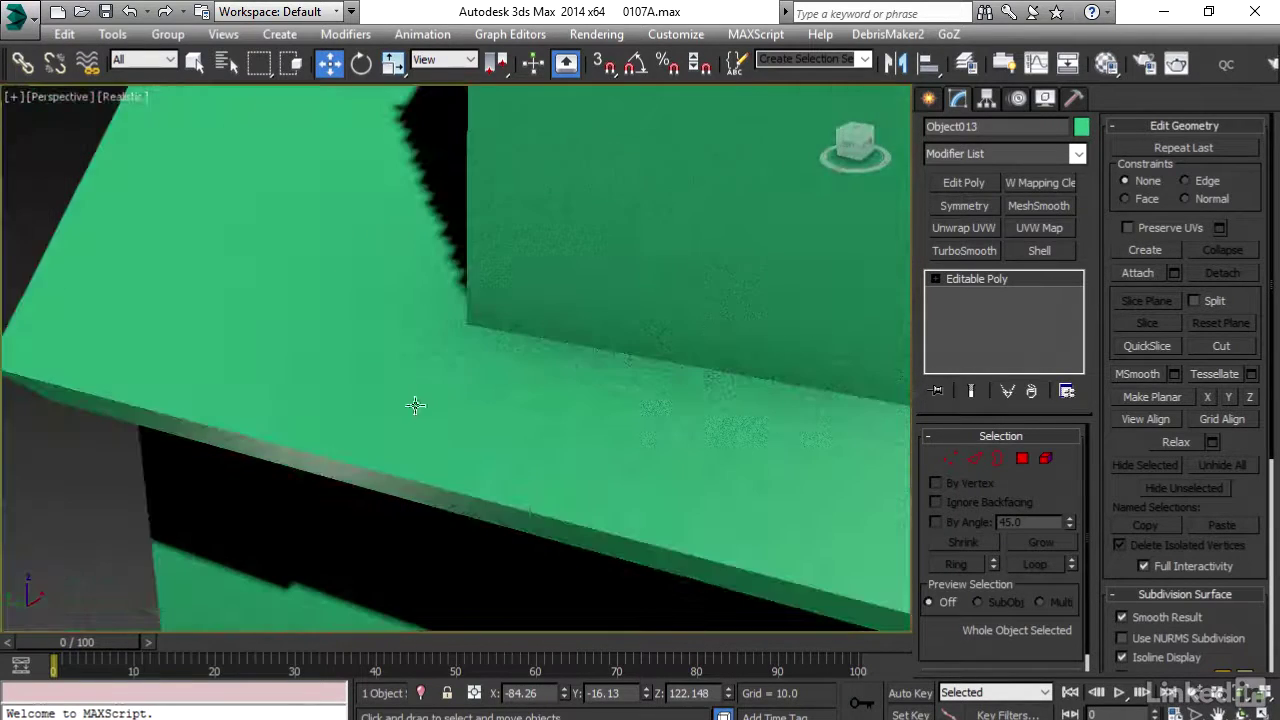
{"action": "scroll", "coordinate": [563, 360], "scroll_direction": "down", "scroll_amount": 6}
{"action": "middle_click_drag", "start_coordinate": [563, 360], "coordinate": [480, 433]}
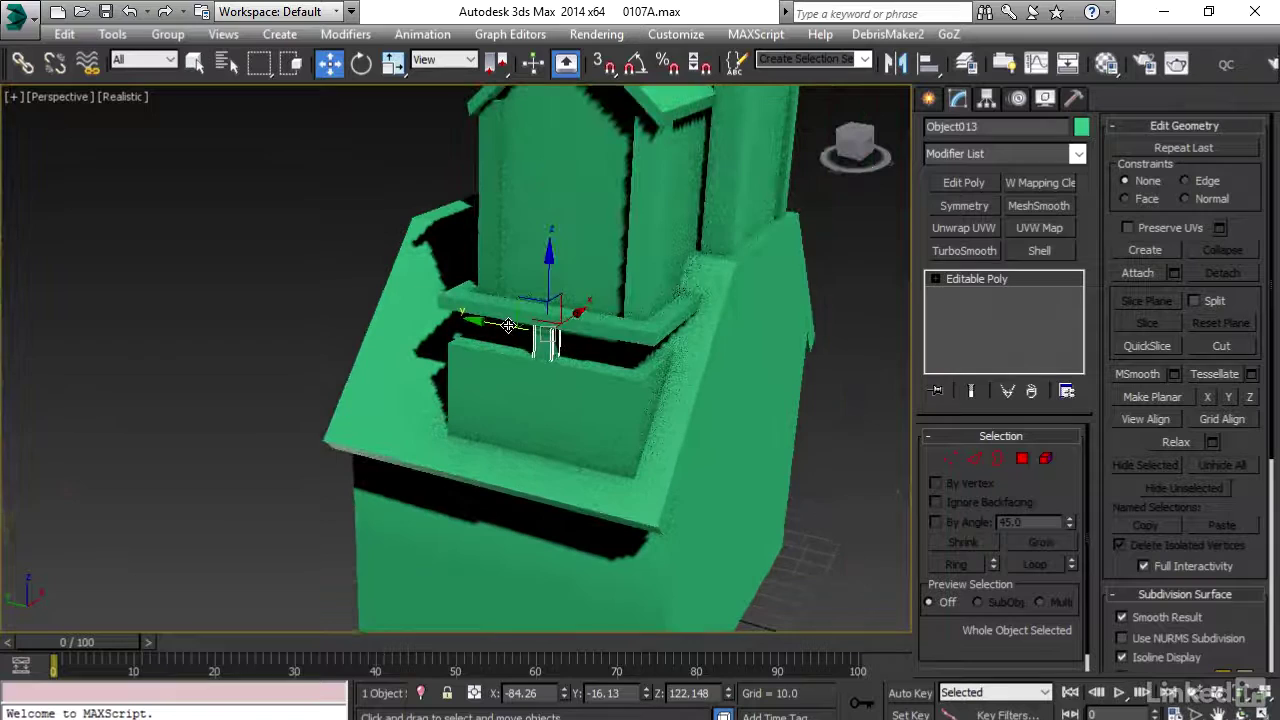
{"action": "mouse_move", "coordinate": [509, 326]}
{"action": "left_mouse_down"}
{"action": "mouse_move", "coordinate": [584, 358]}
{"action": "mouse_move", "coordinate": [520, 320]}
{"action": "mouse_move", "coordinate": [434, 309]}
{"action": "mouse_move", "coordinate": [428, 295]}
{"action": "mouse_move", "coordinate": [440, 333]}
{"action": "mouse_move", "coordinate": [472, 340]}
{"action": "left_mouse_up"}
{"action": "left_click", "coordinate": [651, 460]}
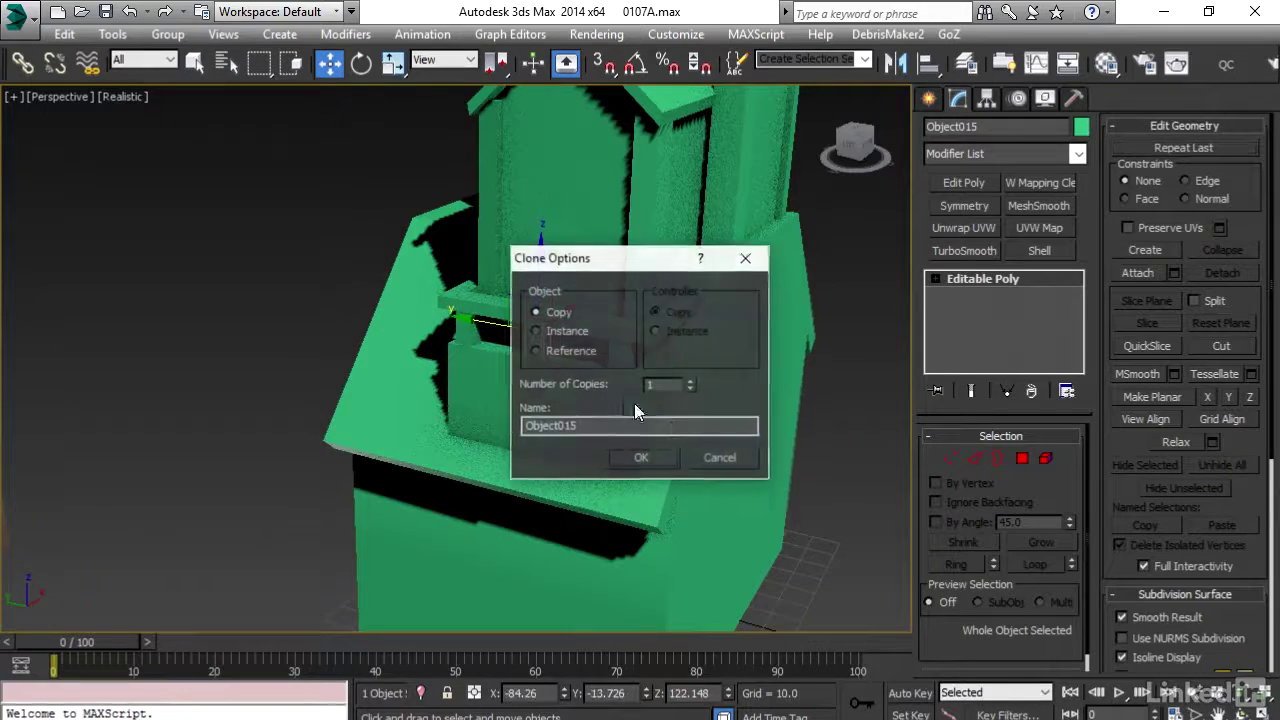
{"action": "left_click", "coordinate": [661, 458]}
Deselect the post and compare the whole tower house blockout with the reference image, including the roof and its top ornament
{"action": "scroll", "coordinate": [658, 451], "scroll_direction": "down", "scroll_amount": 4}
{"action": "scroll", "coordinate": [395, 480], "scroll_direction": "up", "scroll_amount": 6}
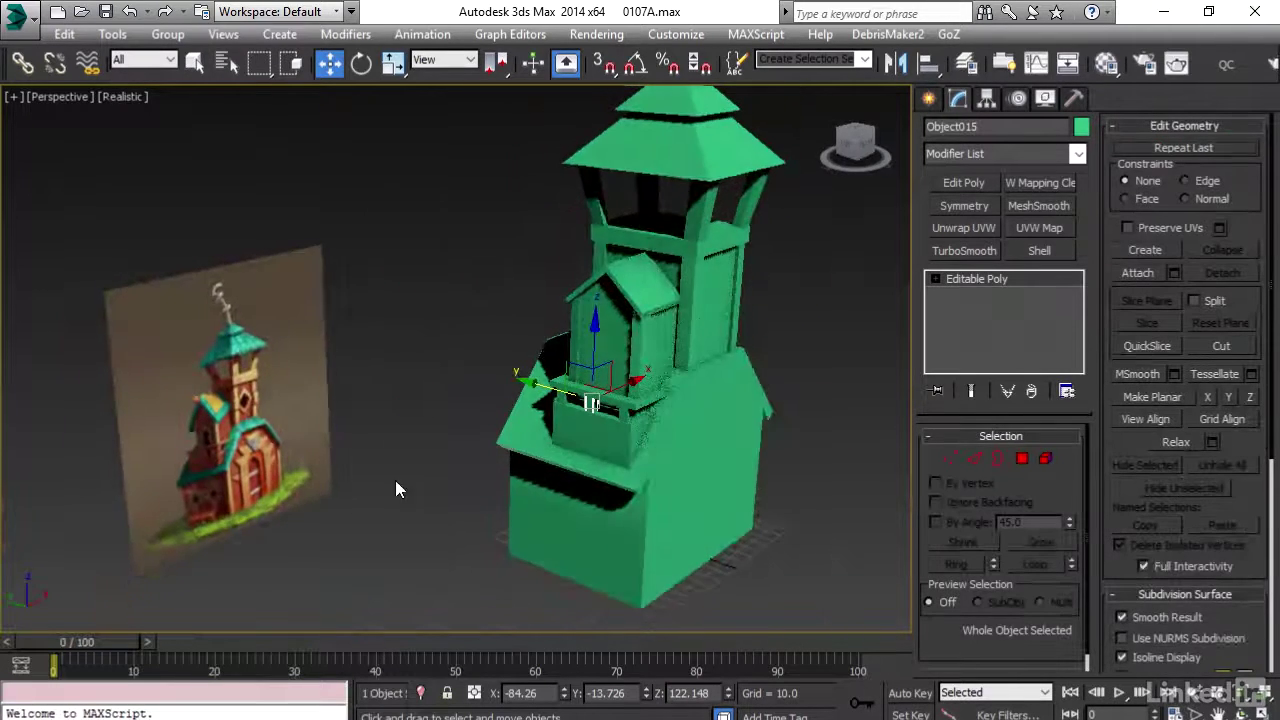
{"action": "middle_click_drag", "start_coordinate": [638, 447], "coordinate": [450, 437]}
{"action": "scroll", "coordinate": [450, 437], "scroll_direction": "down", "scroll_amount": 4}
{"action": "middle_click_drag", "start_coordinate": [611, 408], "coordinate": [604, 375], "text": "alt"}
{"action": "scroll", "coordinate": [606, 376], "scroll_direction": "up", "scroll_amount": 4}
{"action": "scroll", "coordinate": [598, 340], "scroll_direction": "down", "scroll_amount": 5}
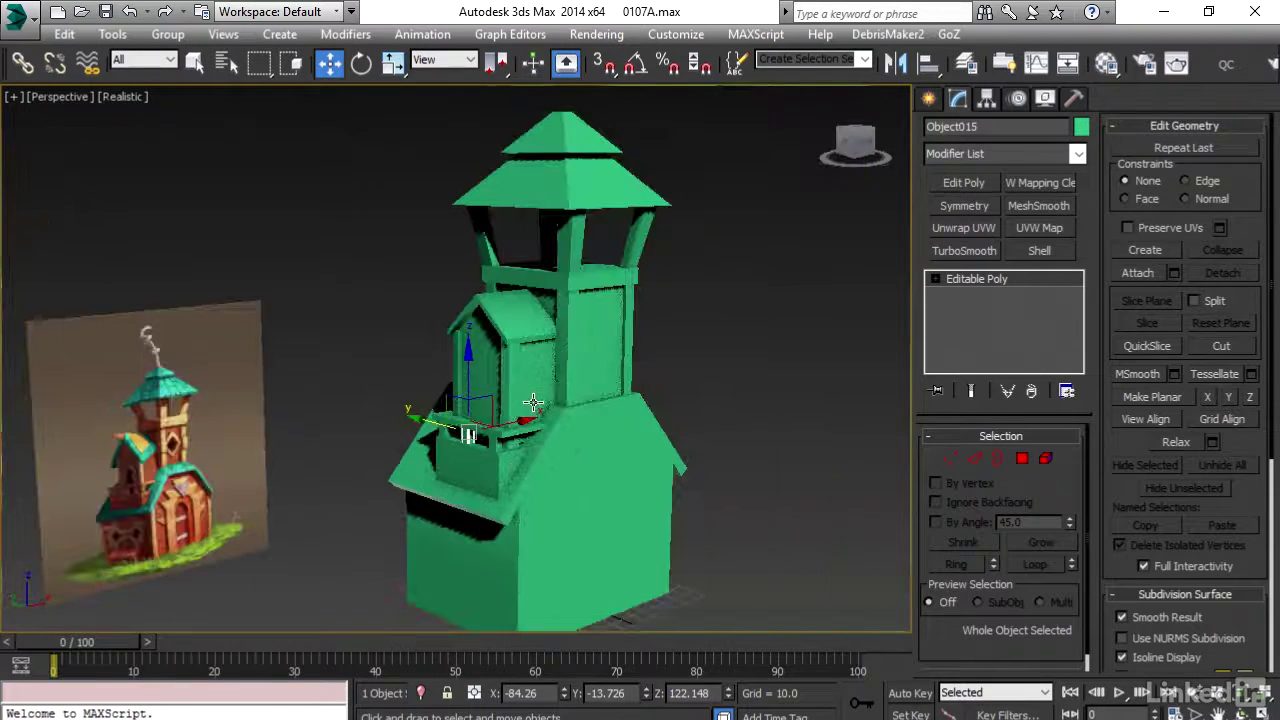
{"action": "middle_click_drag", "start_coordinate": [540, 530], "coordinate": [320, 496], "text": "alt"}
{"action": "left_click", "coordinate": [339, 513]}
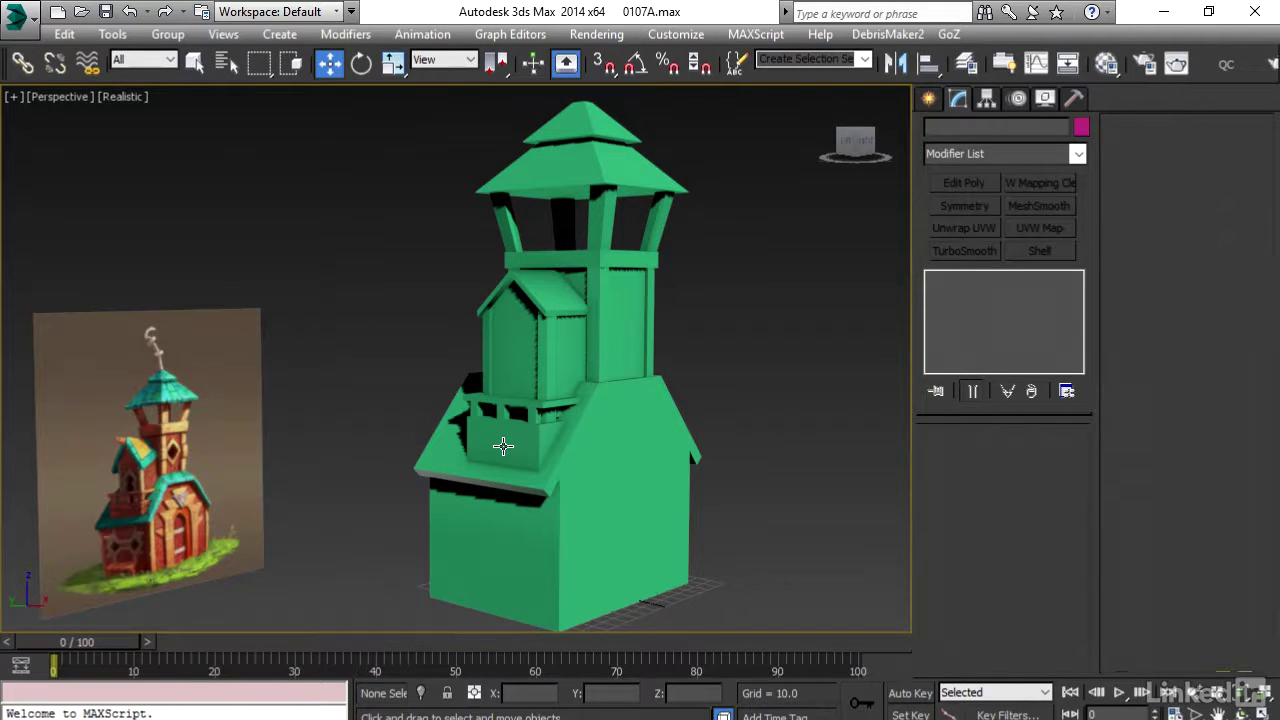
{"action": "middle_click_drag", "start_coordinate": [620, 300], "coordinate": [607, 353]}
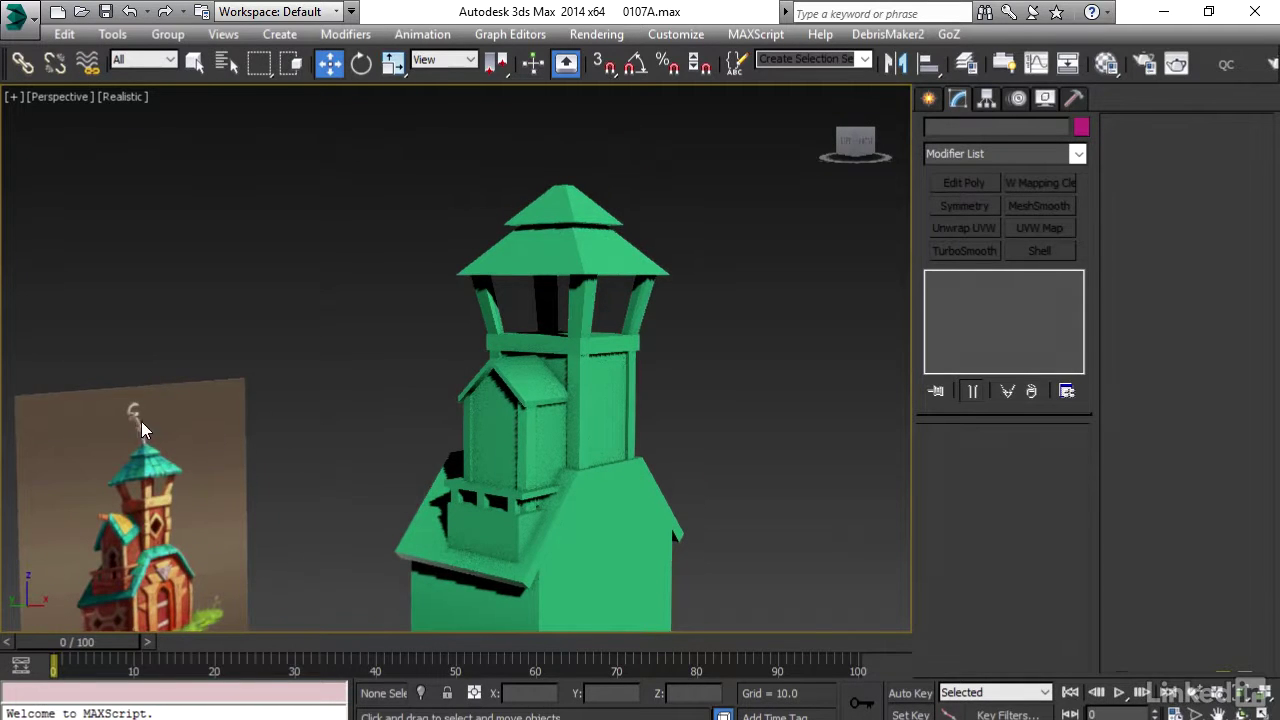